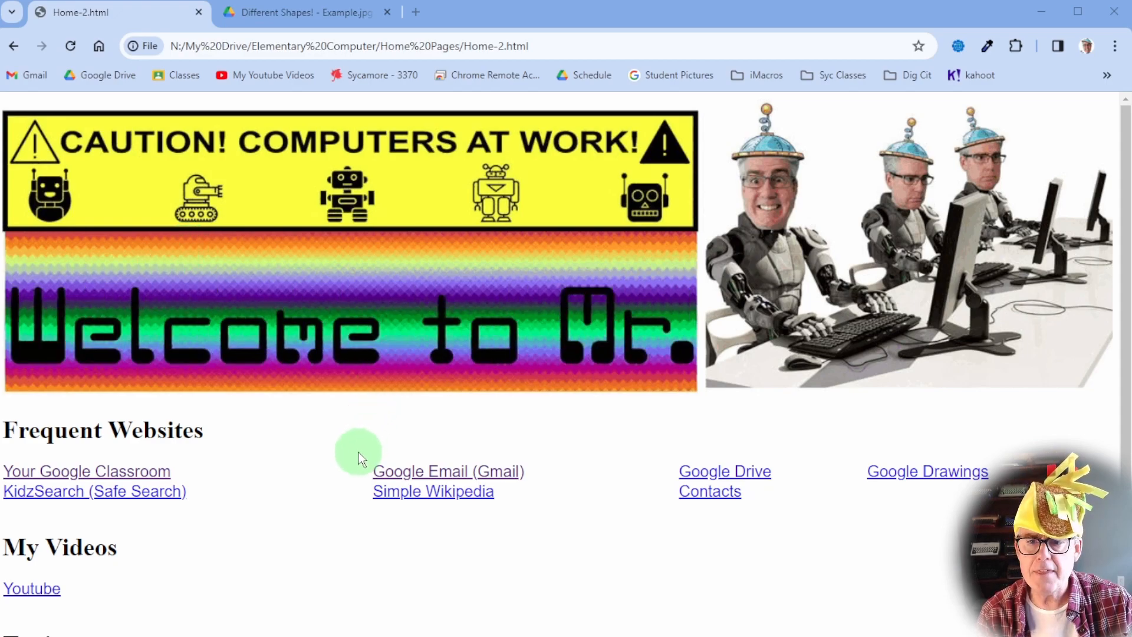
Step: Go to Google Drive and open the owner's "Different Shapes!" drawing file
click(697, 471)
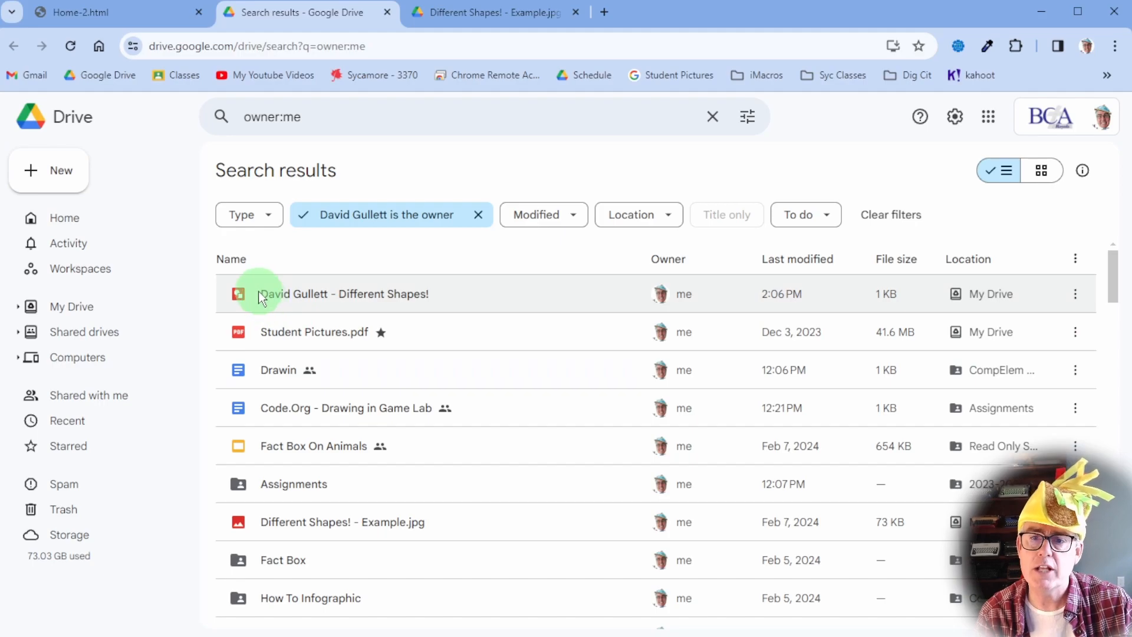
mouse_move(306, 296)
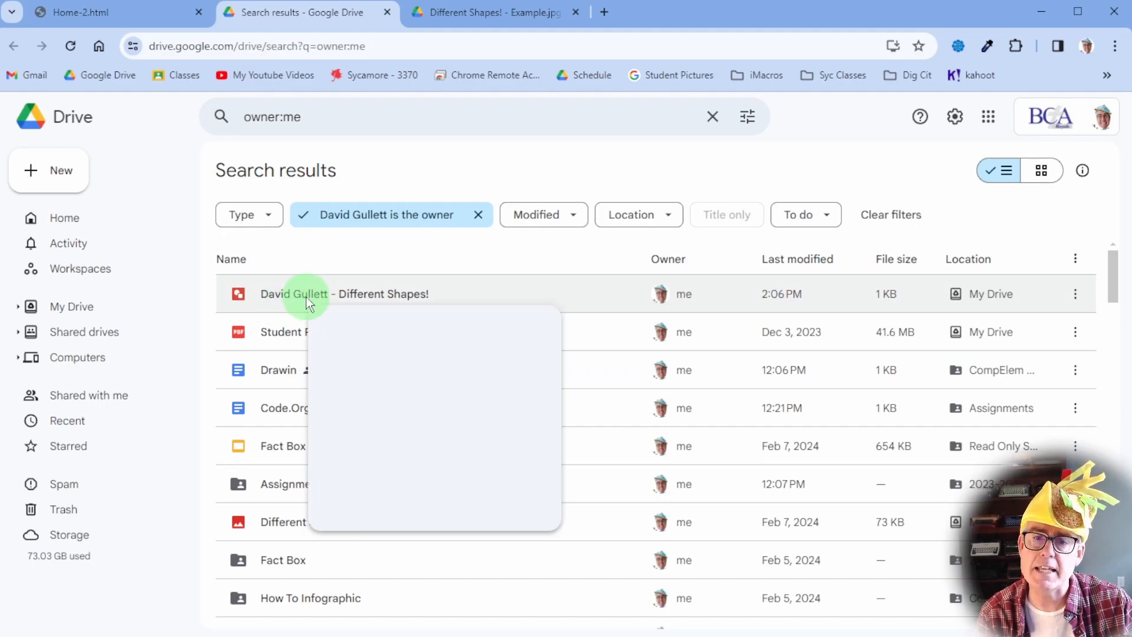
click(382, 289)
double_click(382, 288)
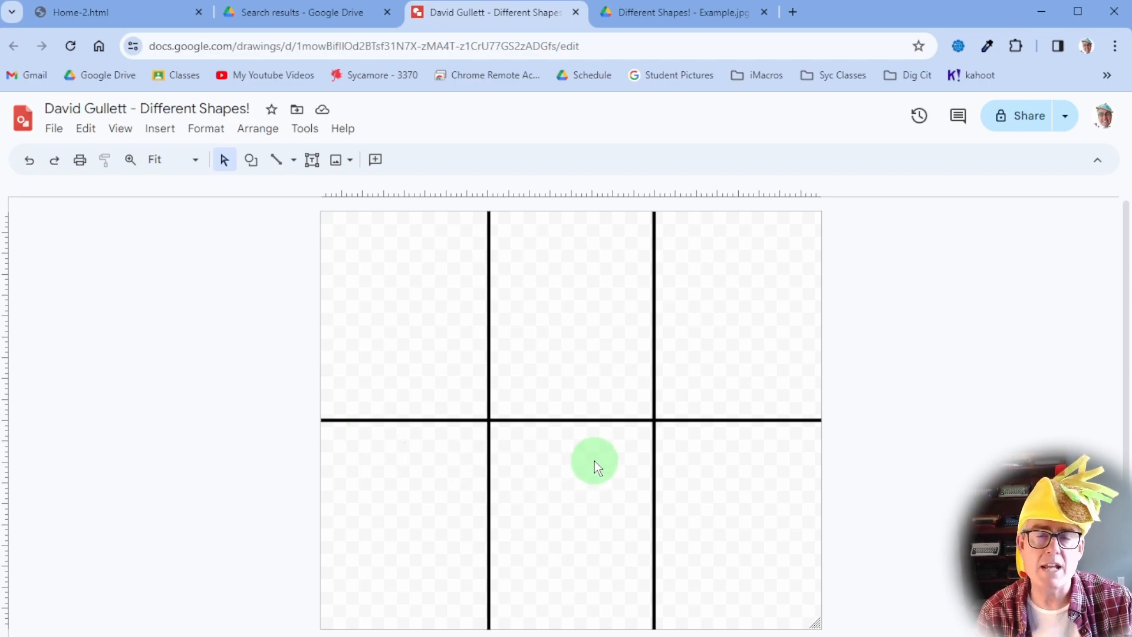
Step: Try moving the left vertical and the horizontal divider lines of the grid, and undo both moves
click(489, 324)
click(652, 319)
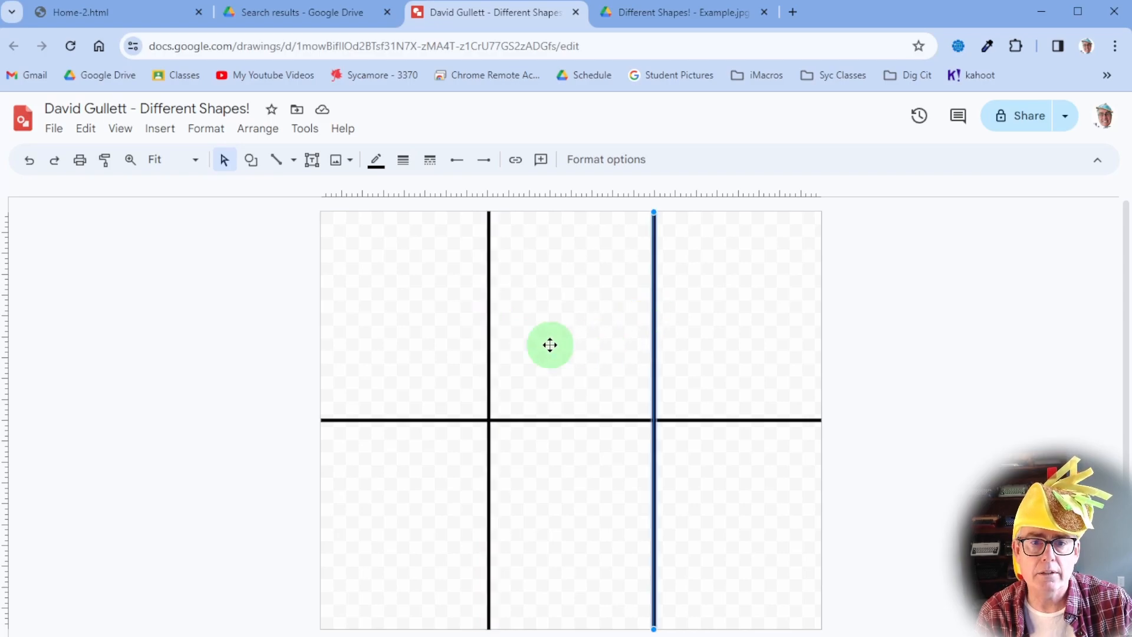
drag(488, 330, 349, 295)
drag(415, 419, 513, 461)
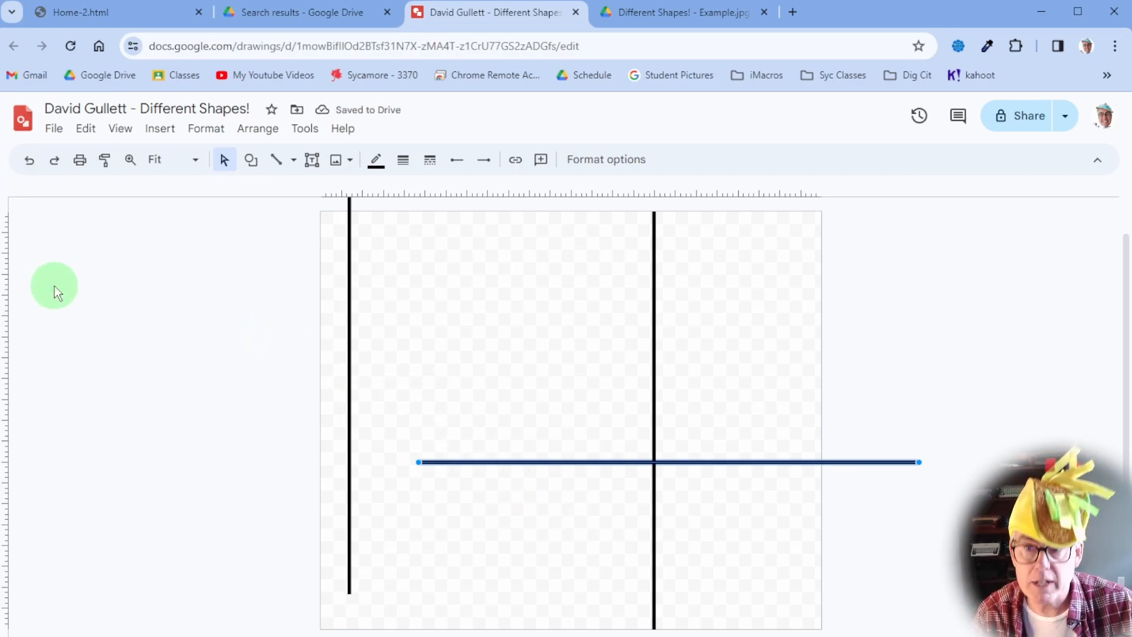
click(31, 165)
click(30, 165)
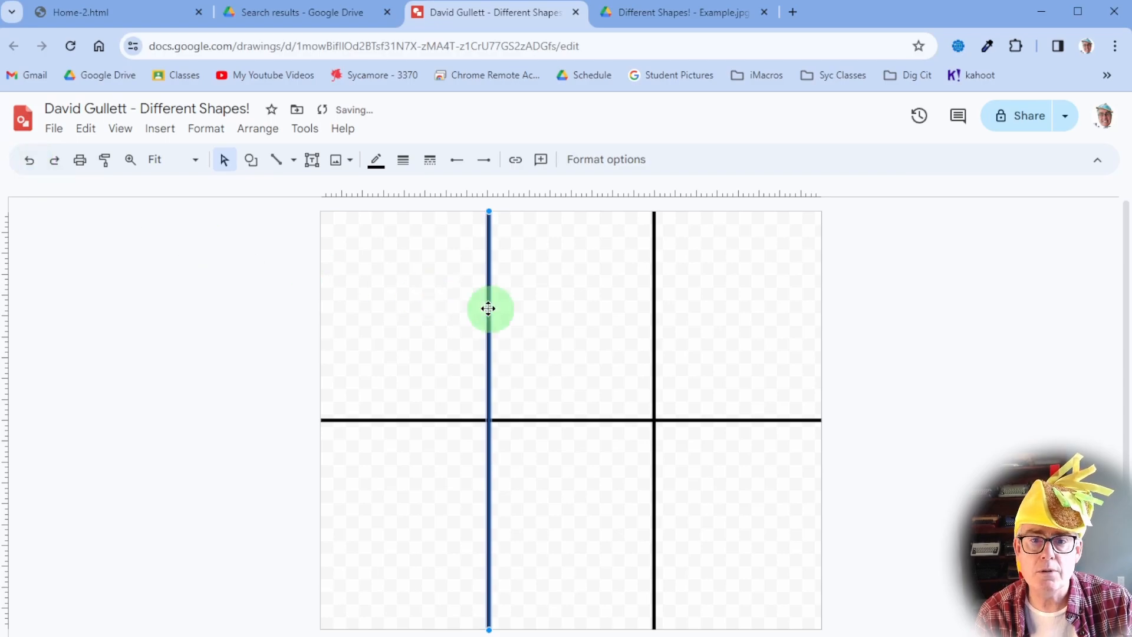
click(308, 349)
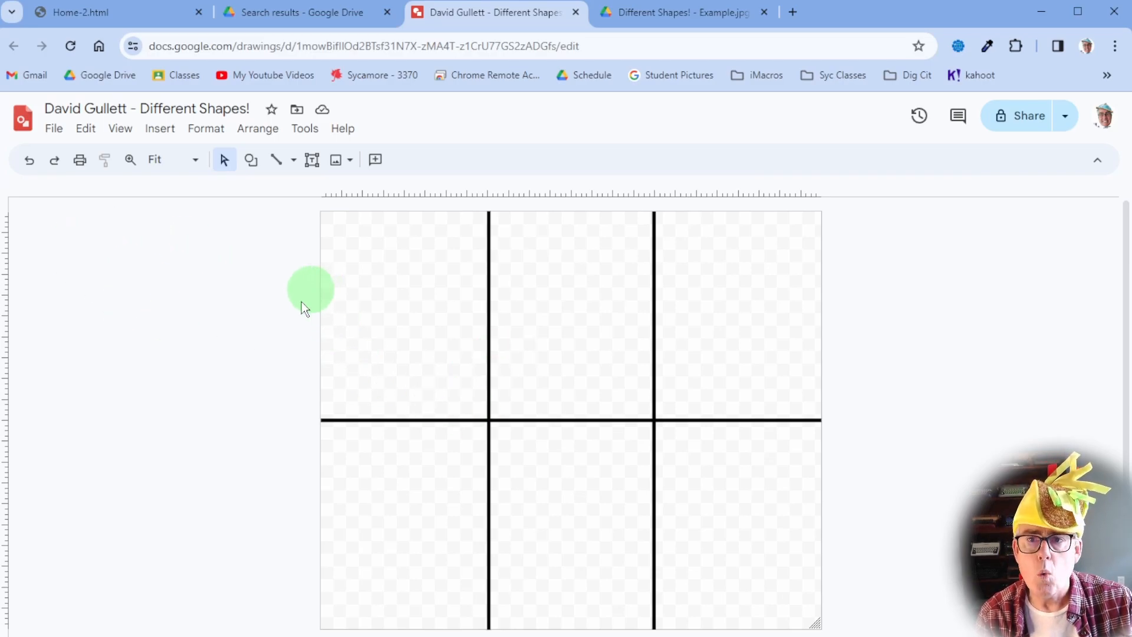
Step: Check the "Different Shapes! - Example.jpg" image and draw a circle in the upper-left grid cell of the drawing
click(656, 16)
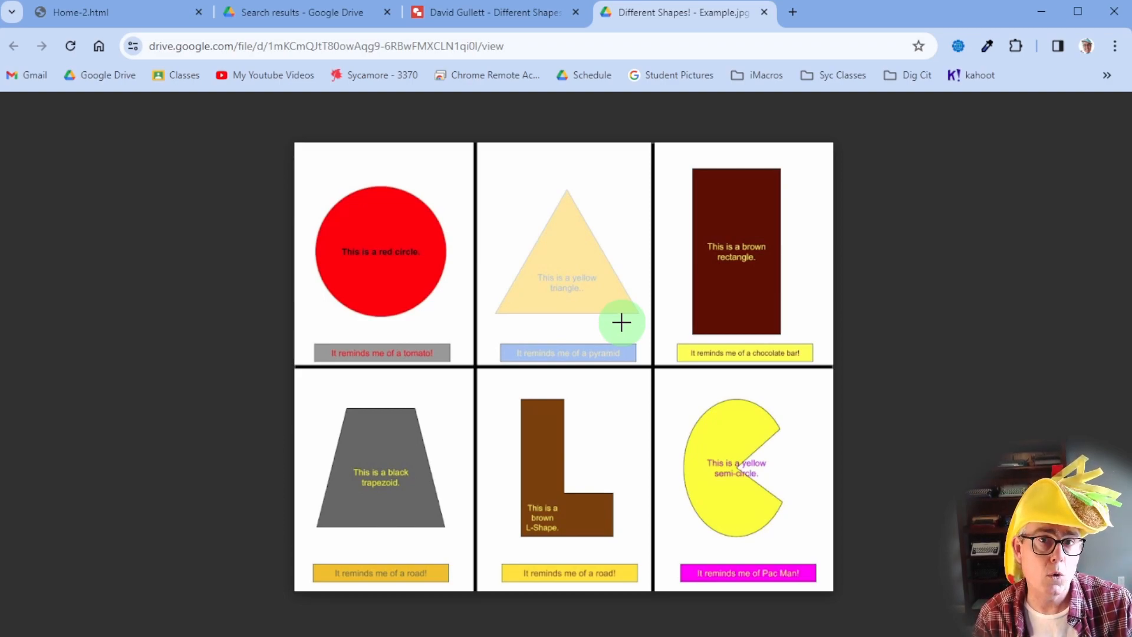
click(475, 17)
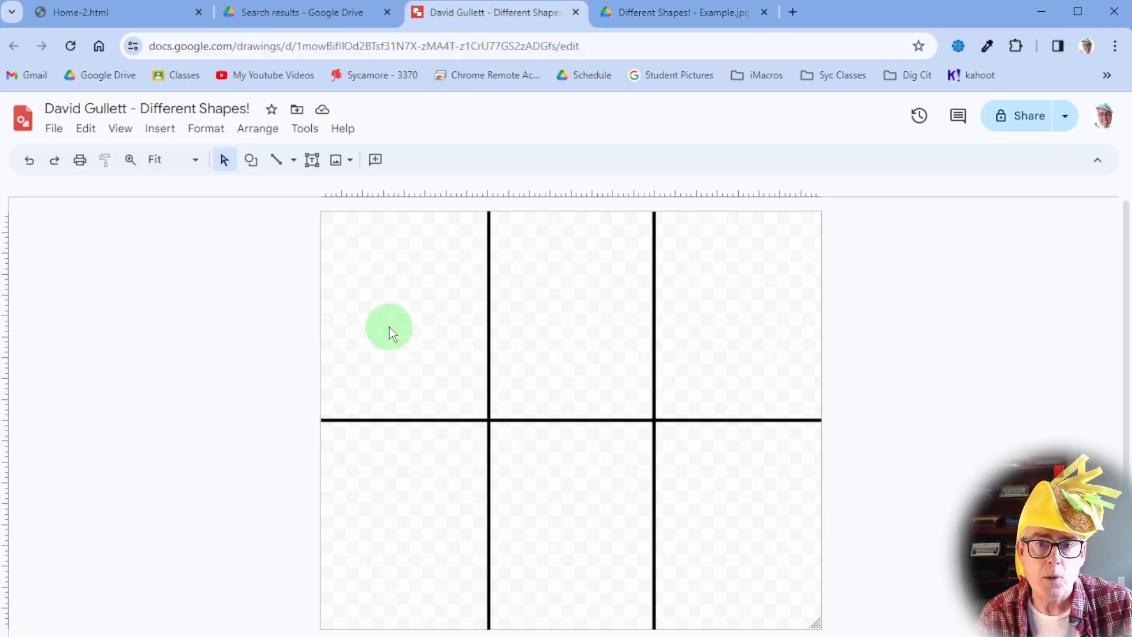
click(252, 166)
mouse_move(270, 197)
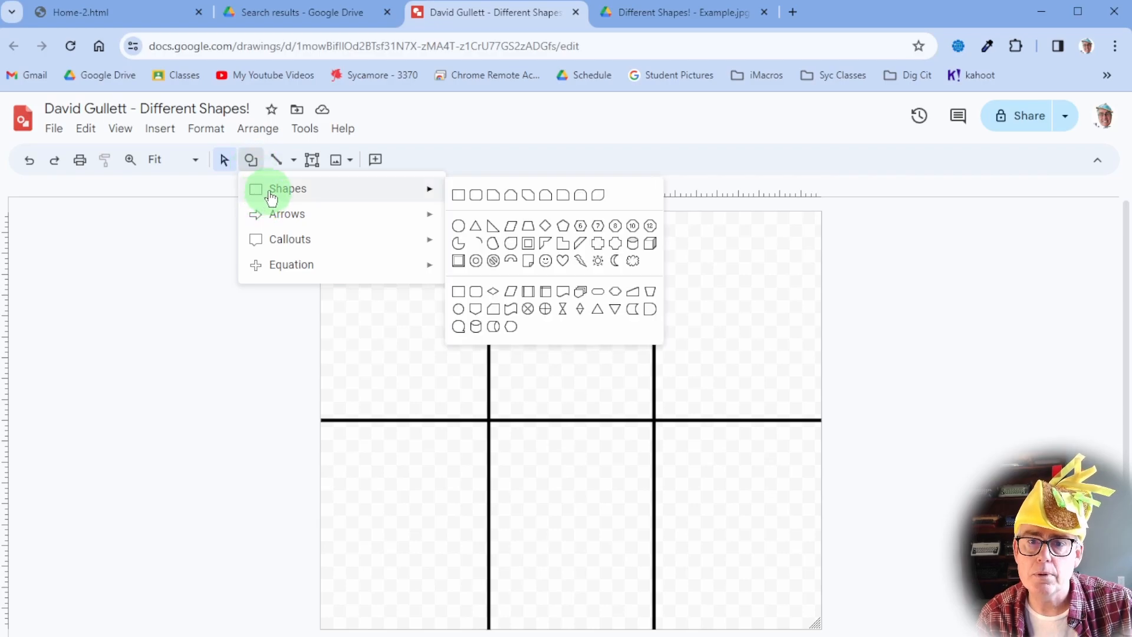
click(458, 225)
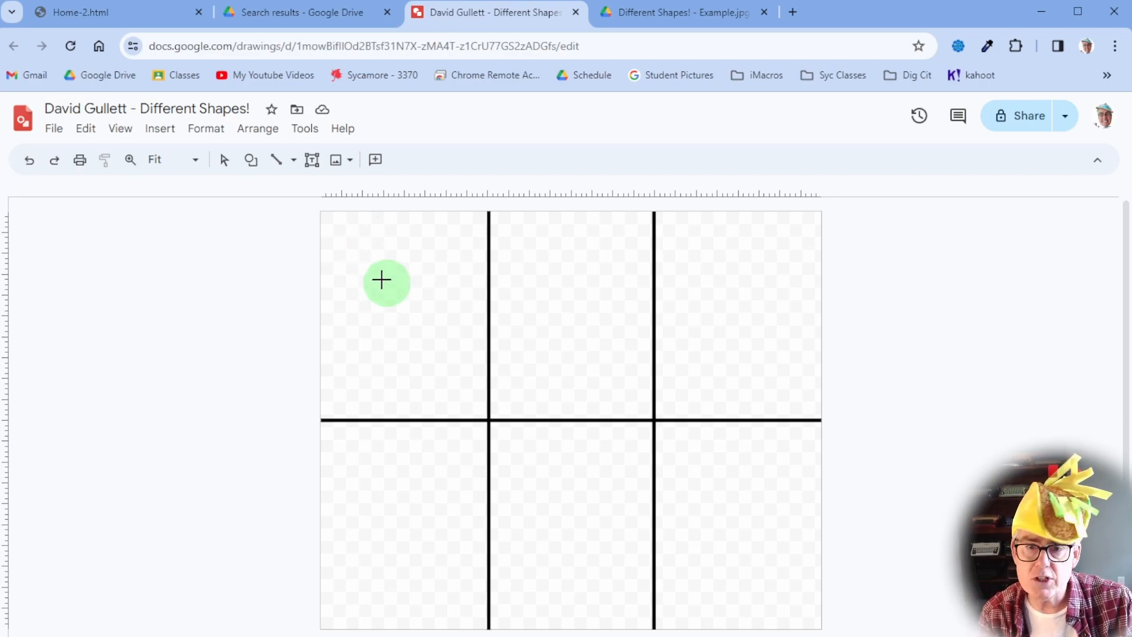
click(329, 221)
drag(329, 220, 421, 373)
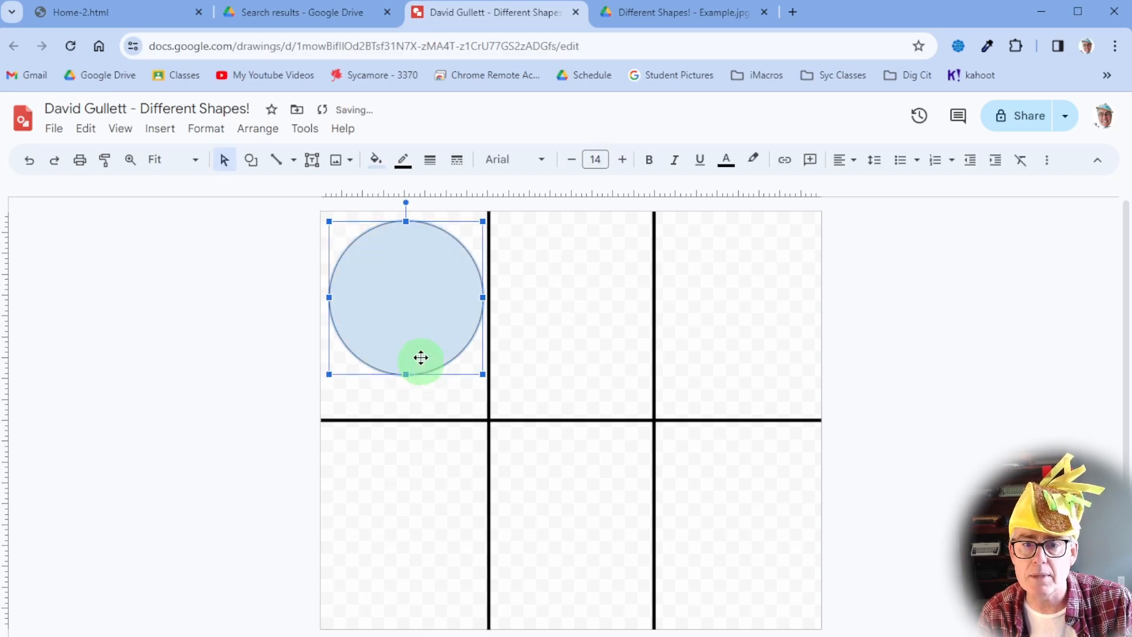
Step: Move the circle into the upper-left corner of its cell and enlarge it to span the cell's width
drag(408, 313, 411, 309)
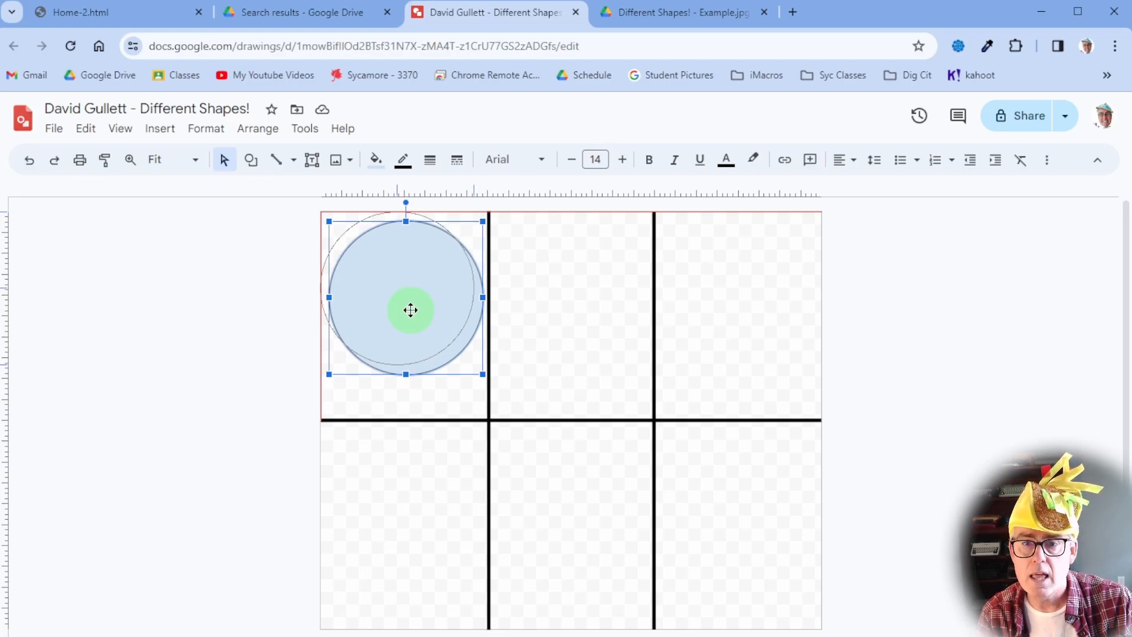
drag(410, 310, 409, 311)
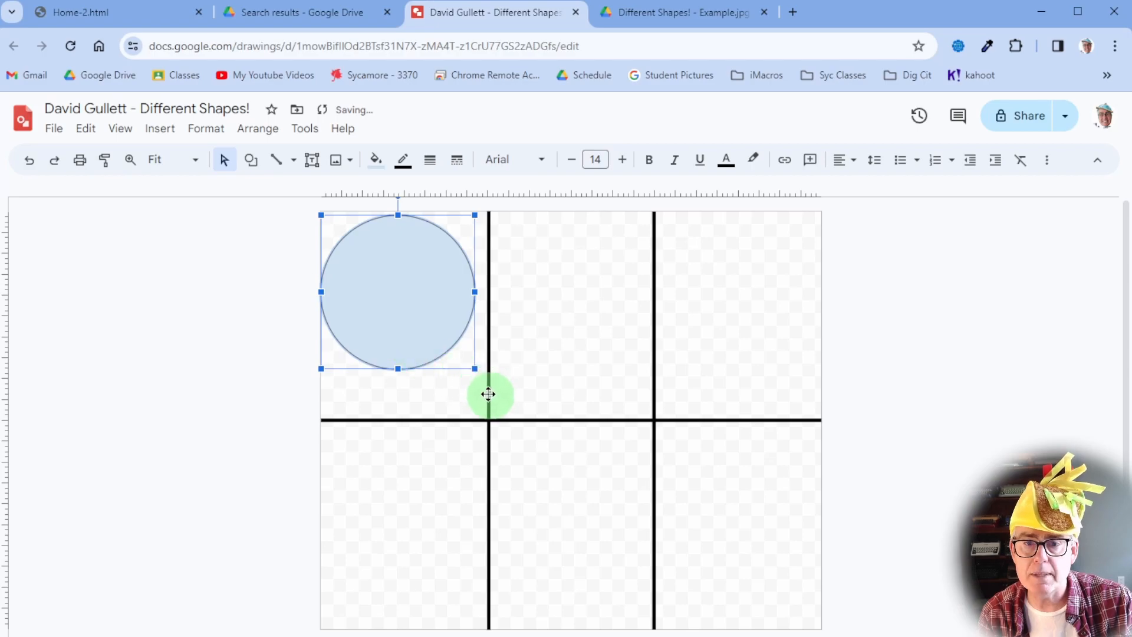
drag(475, 369, 483, 375)
click(849, 307)
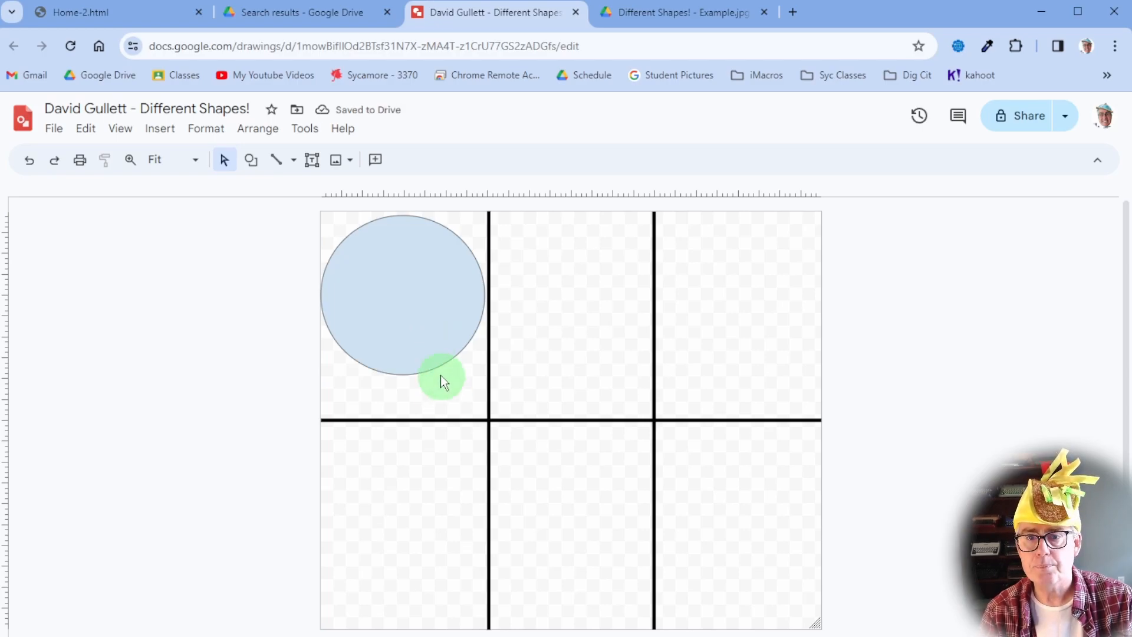
Step: Make the circle's border transparent and fill the circle with red
click(391, 273)
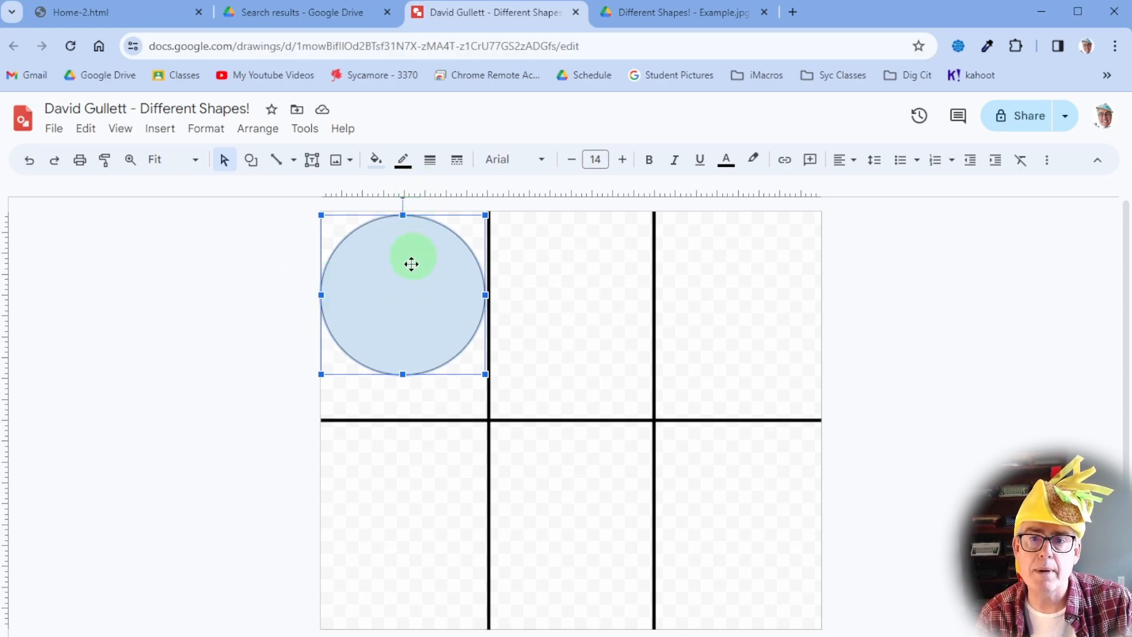
click(303, 295)
click(401, 286)
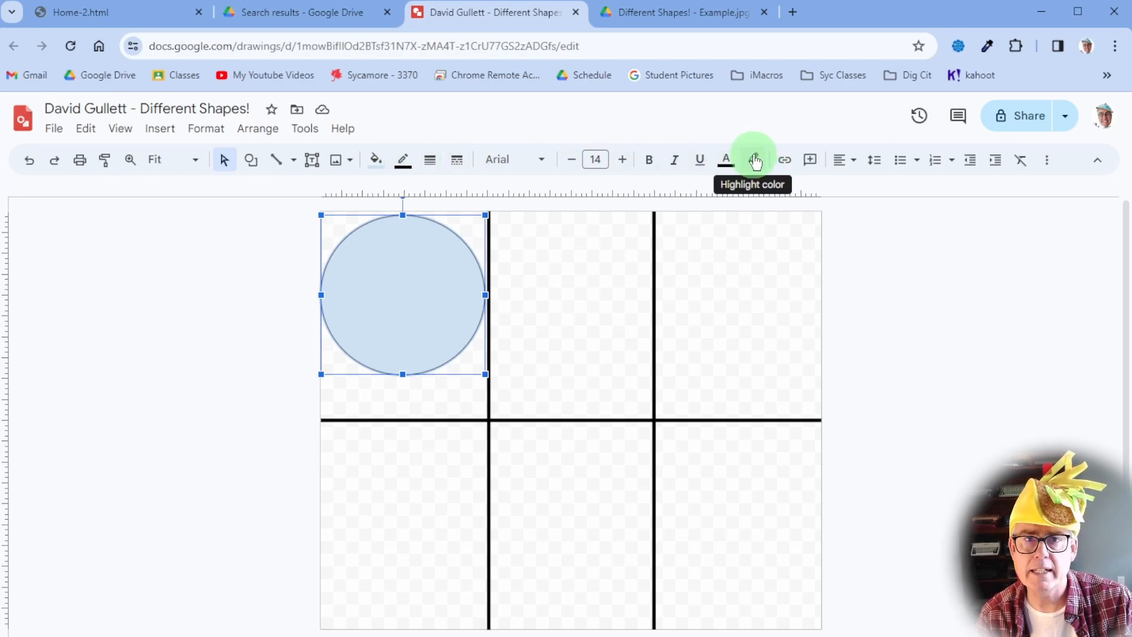
click(403, 163)
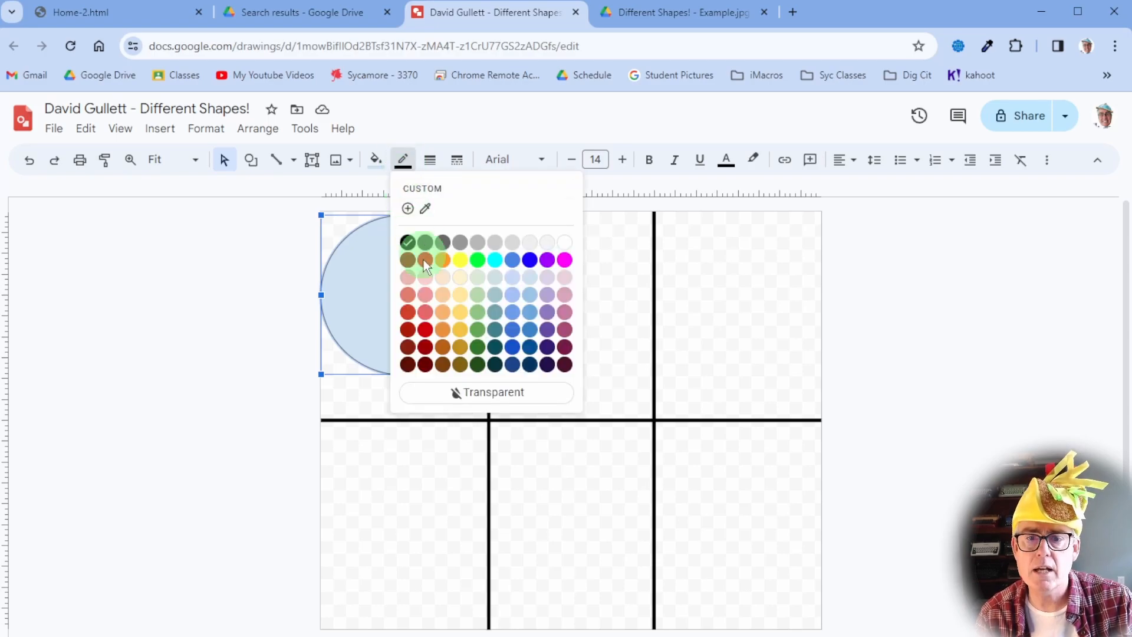
click(442, 394)
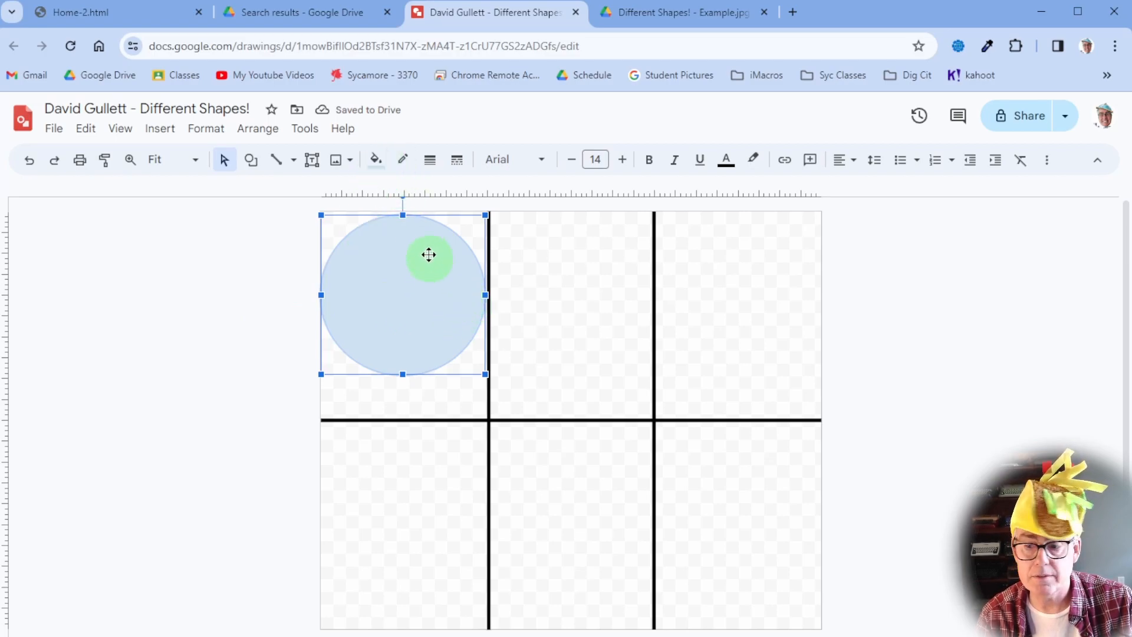
click(376, 163)
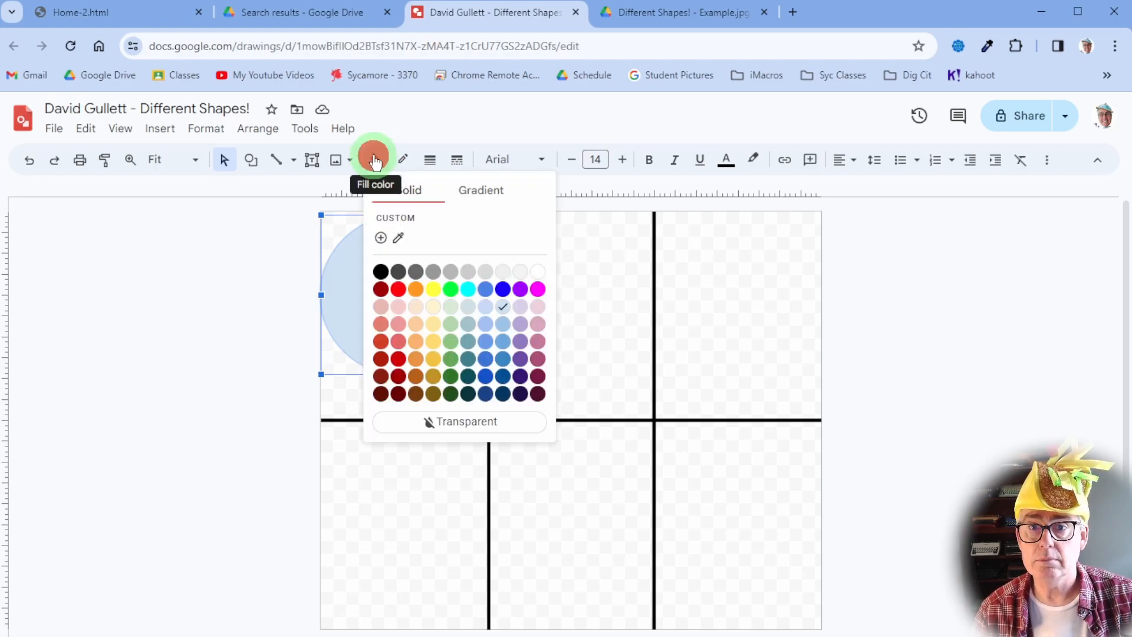
click(398, 289)
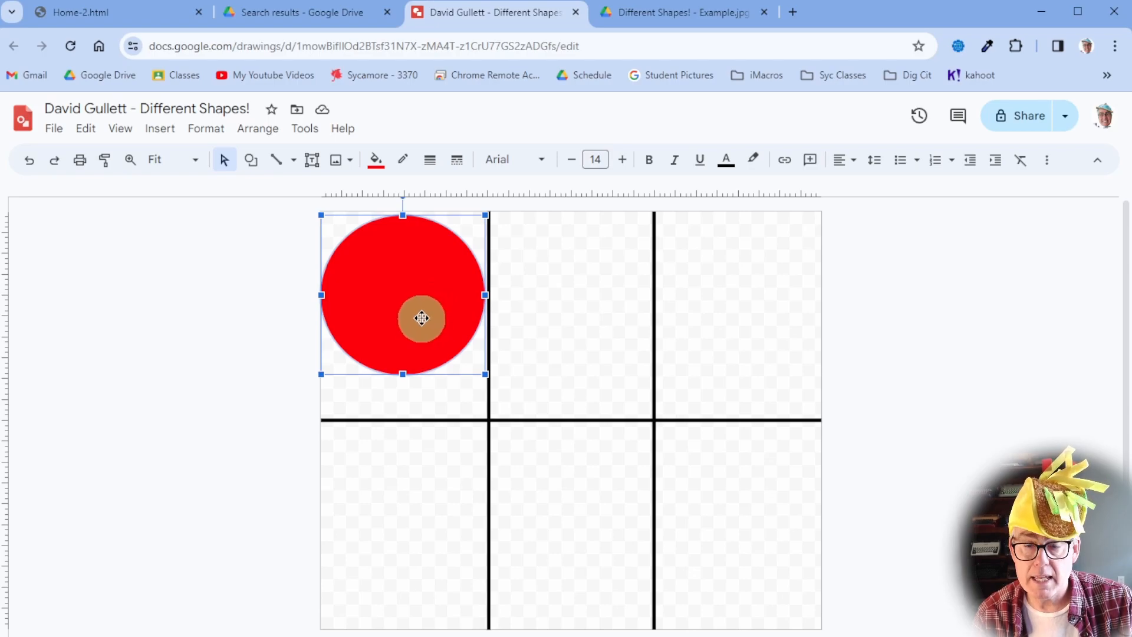
Step: Start text entry inside the red circle with yellow text color and font size 37
double_click(401, 286)
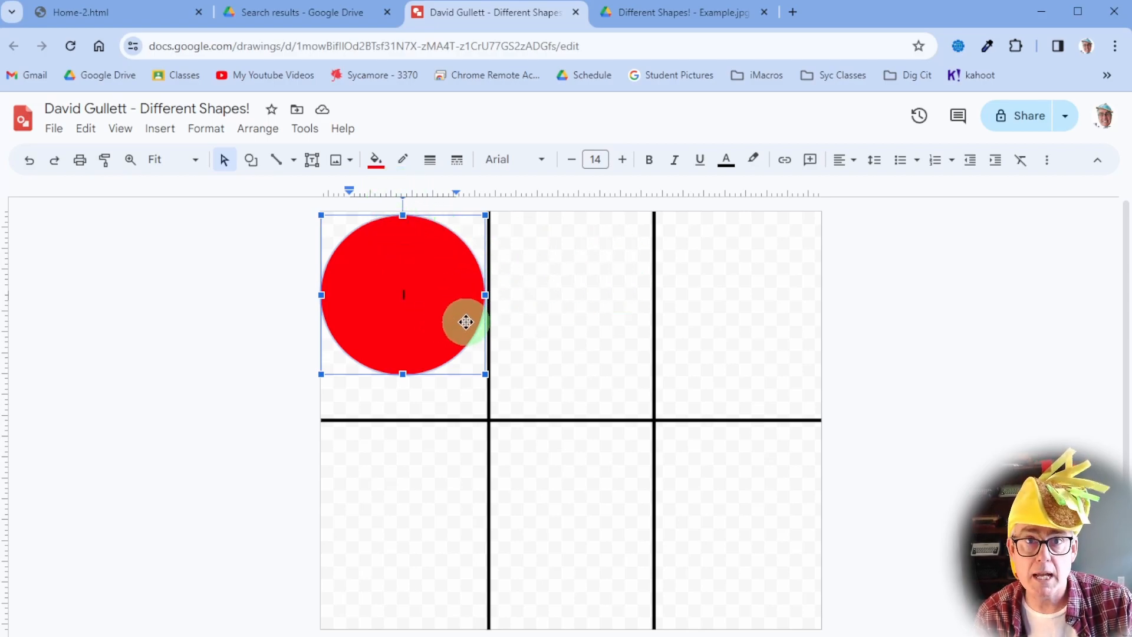
click(727, 163)
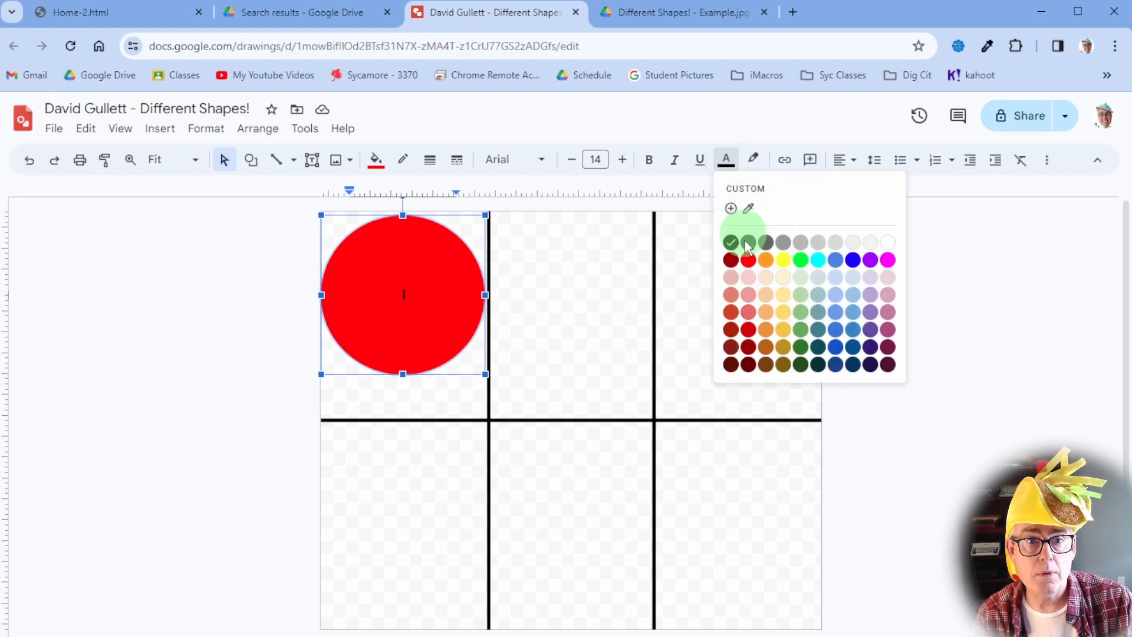
click(782, 261)
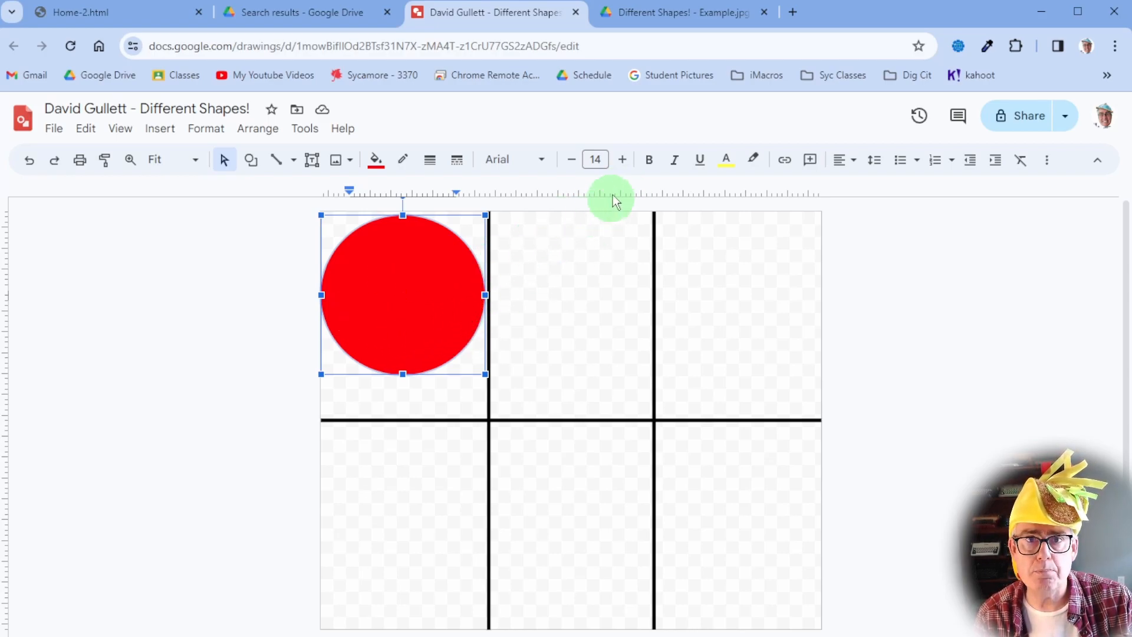
click(622, 159)
click(622, 159)
click(622, 159)
click(622, 159)
click(622, 159)
click(622, 159)
click(622, 159)
click(622, 159)
click(622, 160)
click(622, 159)
click(622, 159)
click(622, 159)
click(622, 159)
click(622, 160)
click(622, 159)
click(622, 159)
click(622, 159)
click(622, 159)
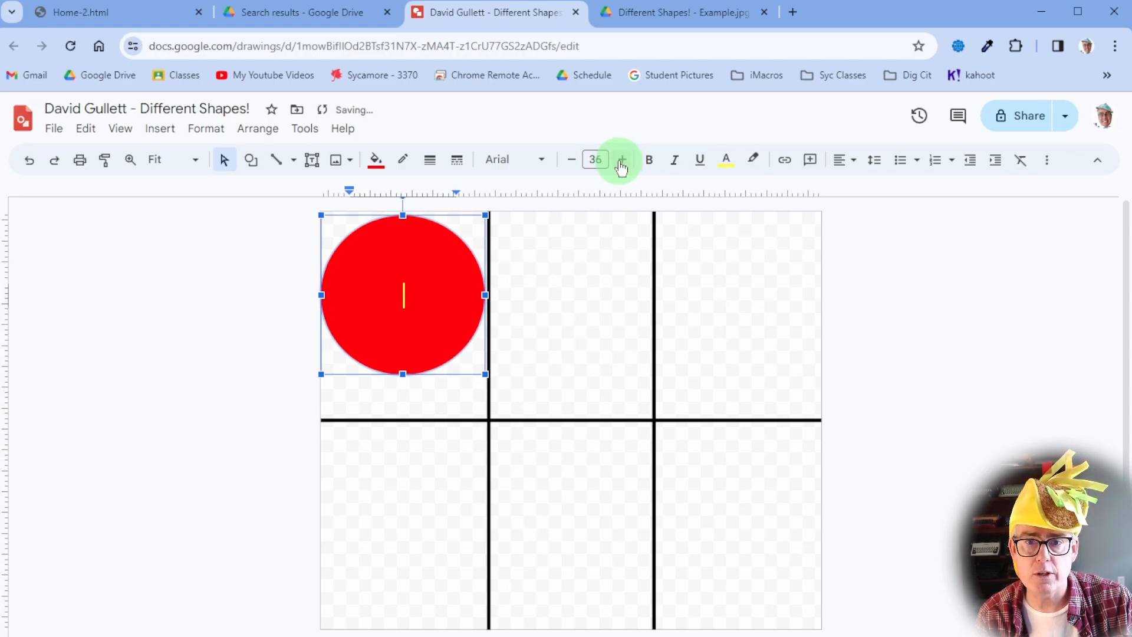
Step: Add the bold text "This is a red circle." inside the circle
click(650, 165)
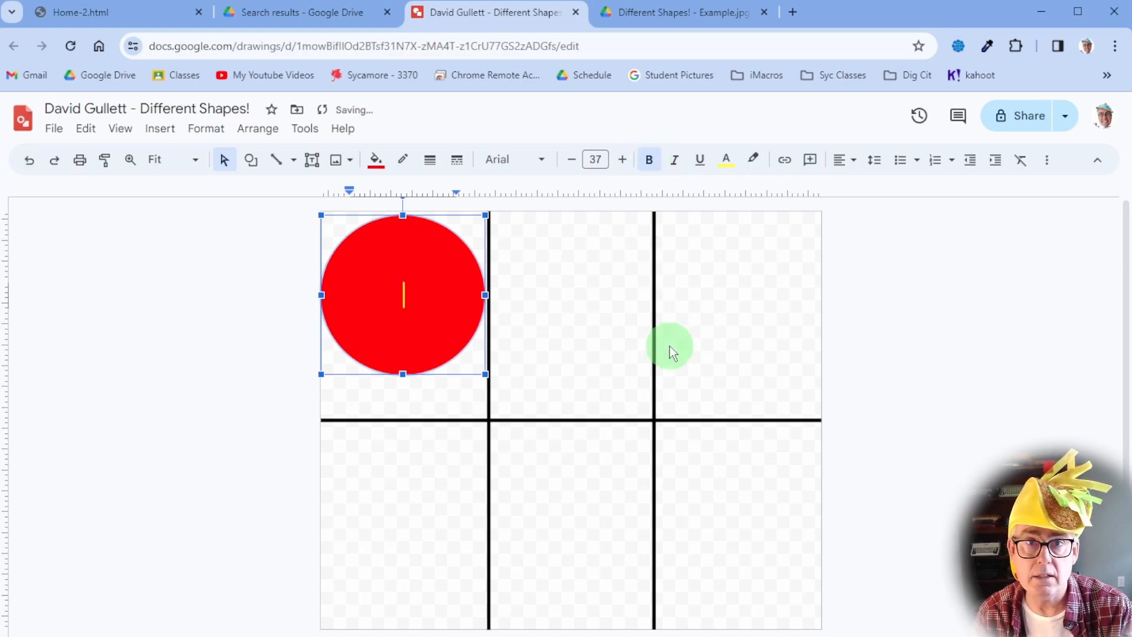
text(This is a red circle.)
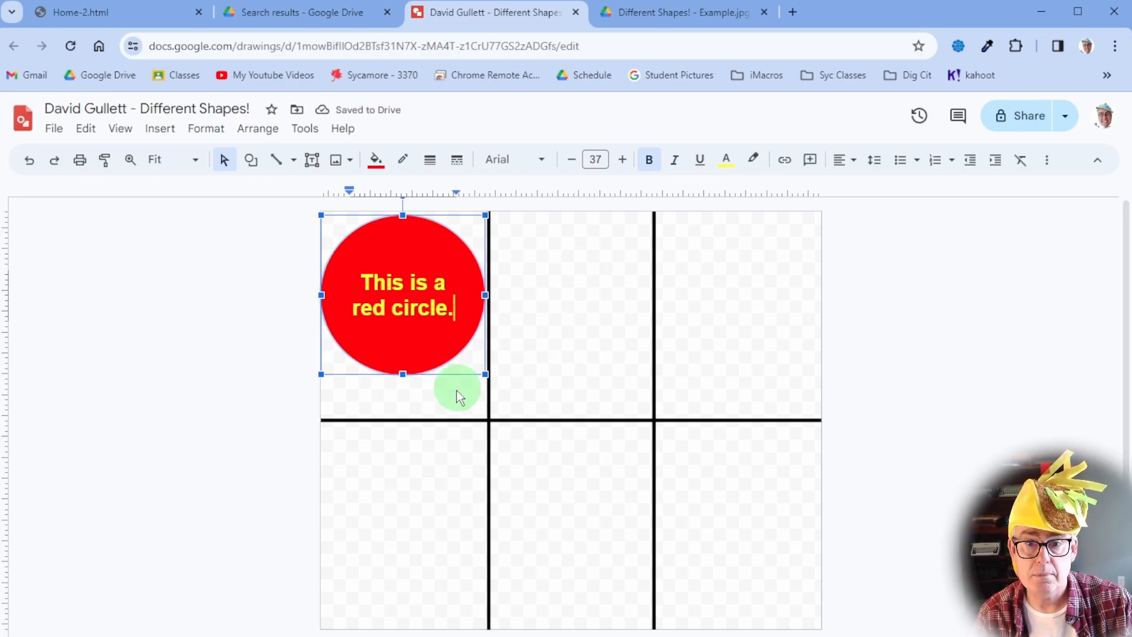
click(376, 402)
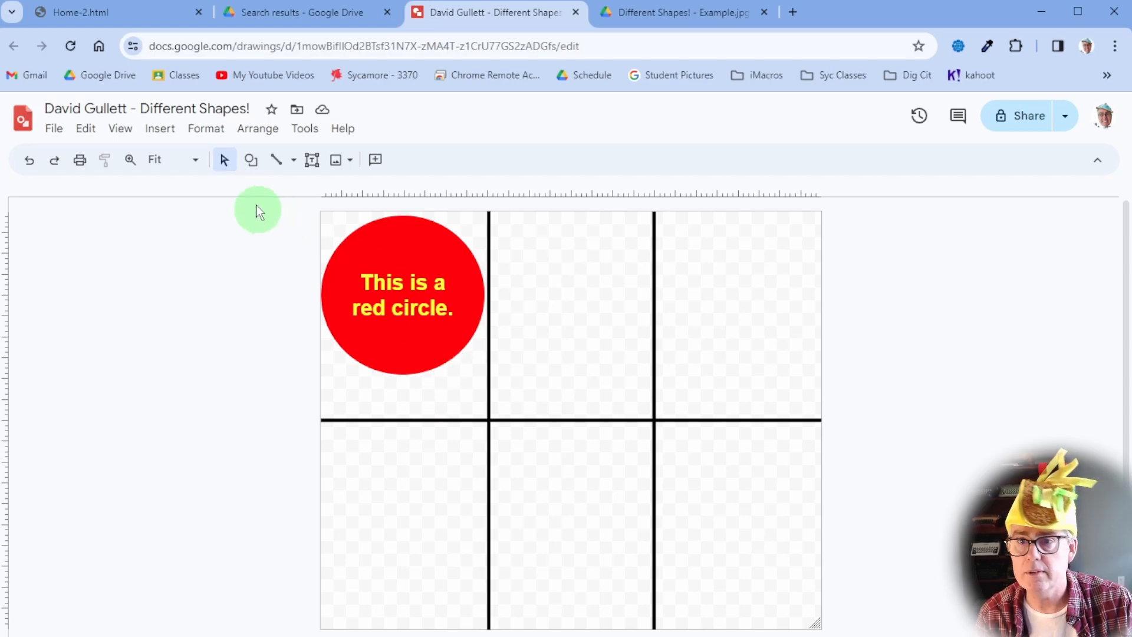
Step: Draw a thin rectangle under the red circle, spanning nearly the width of the upper-left cell
click(249, 170)
mouse_move(283, 192)
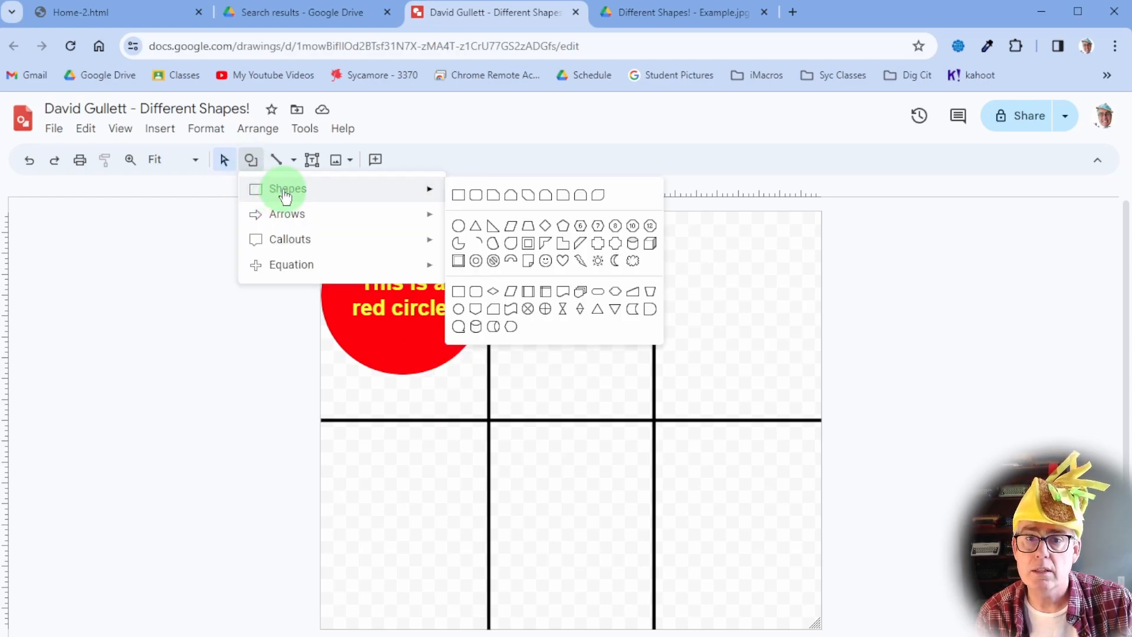
click(464, 196)
drag(323, 385, 484, 410)
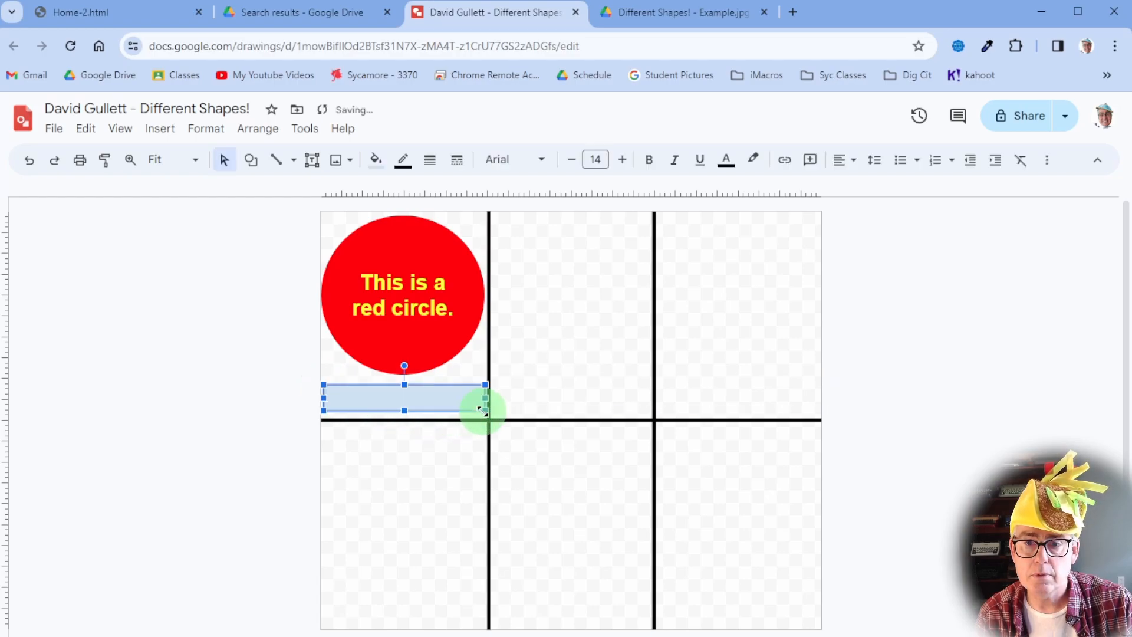
click(224, 380)
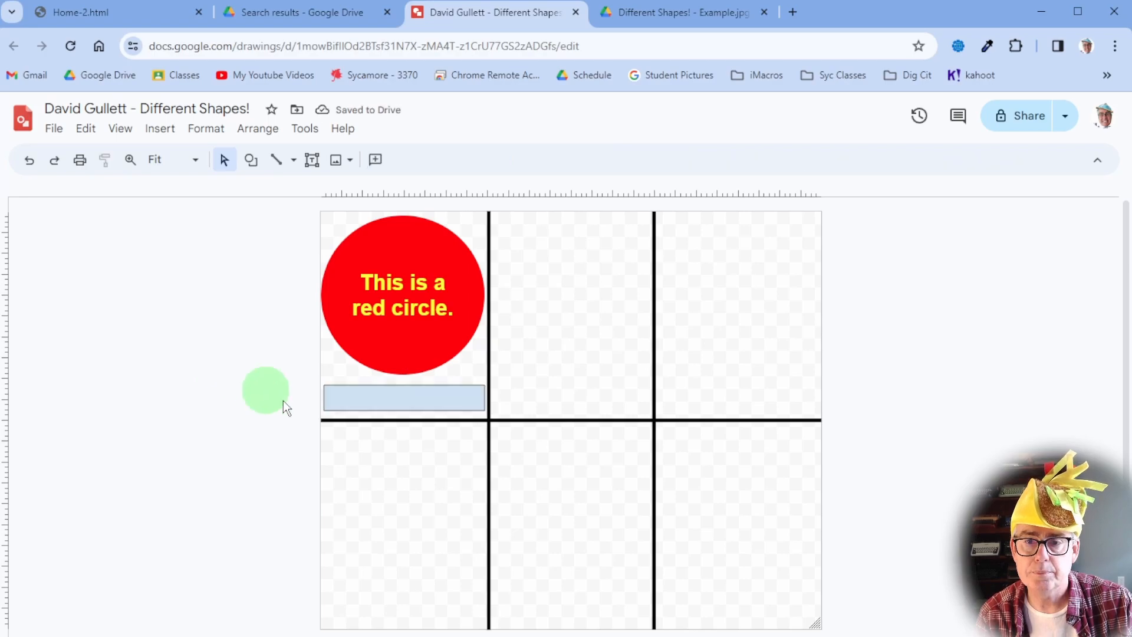
Step: Make the border of the rectangle below the circle transparent and keep the rectangle selected
click(406, 404)
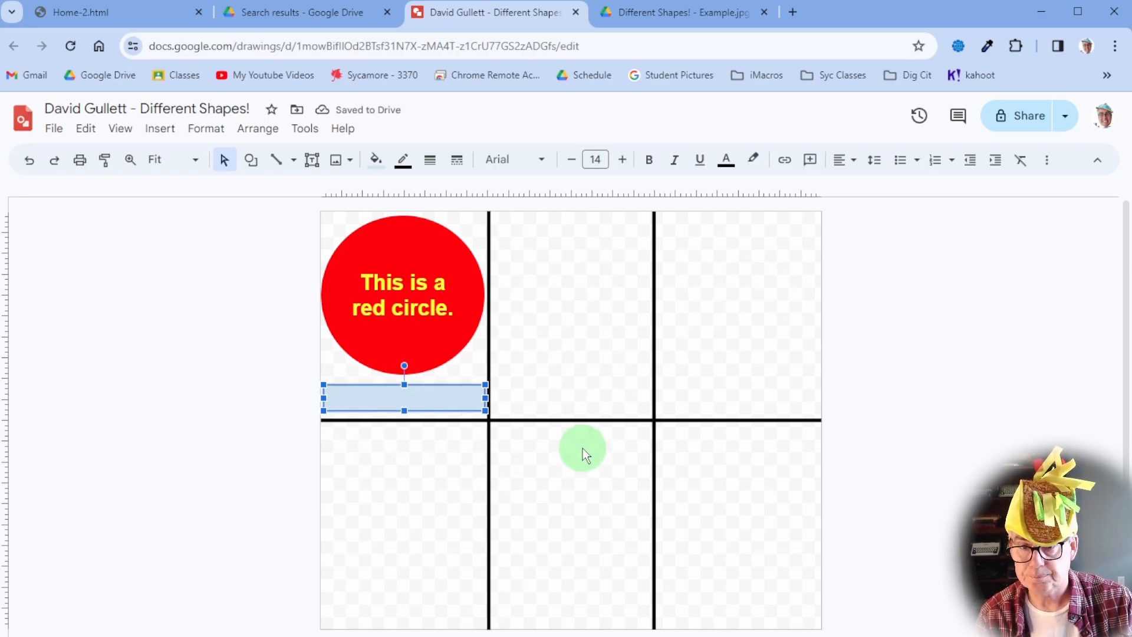
click(403, 159)
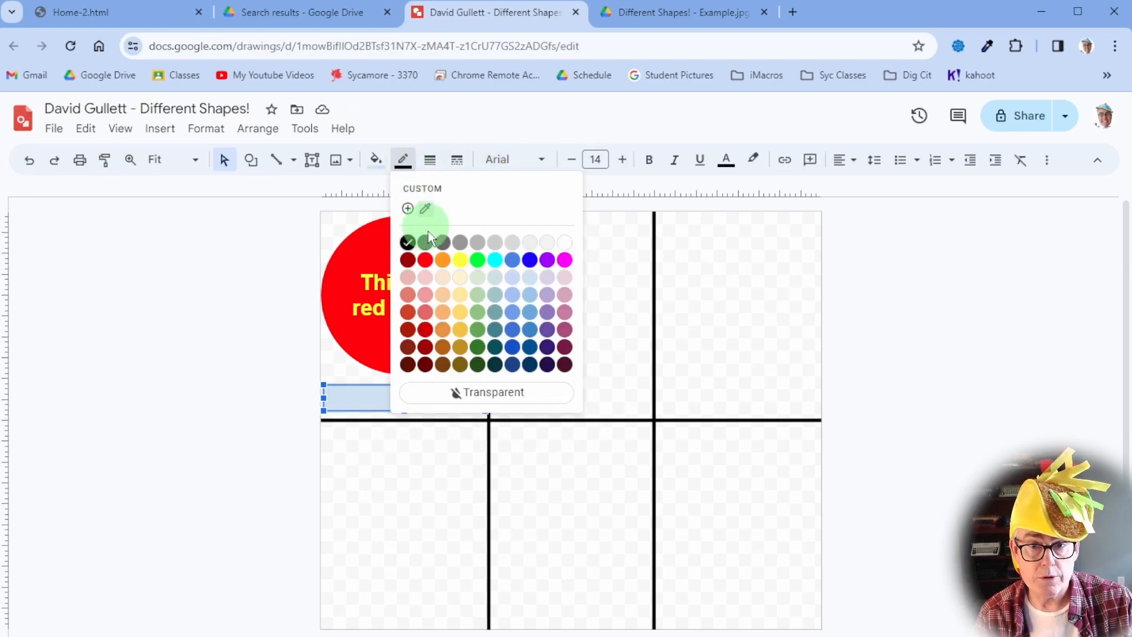
click(479, 392)
click(349, 416)
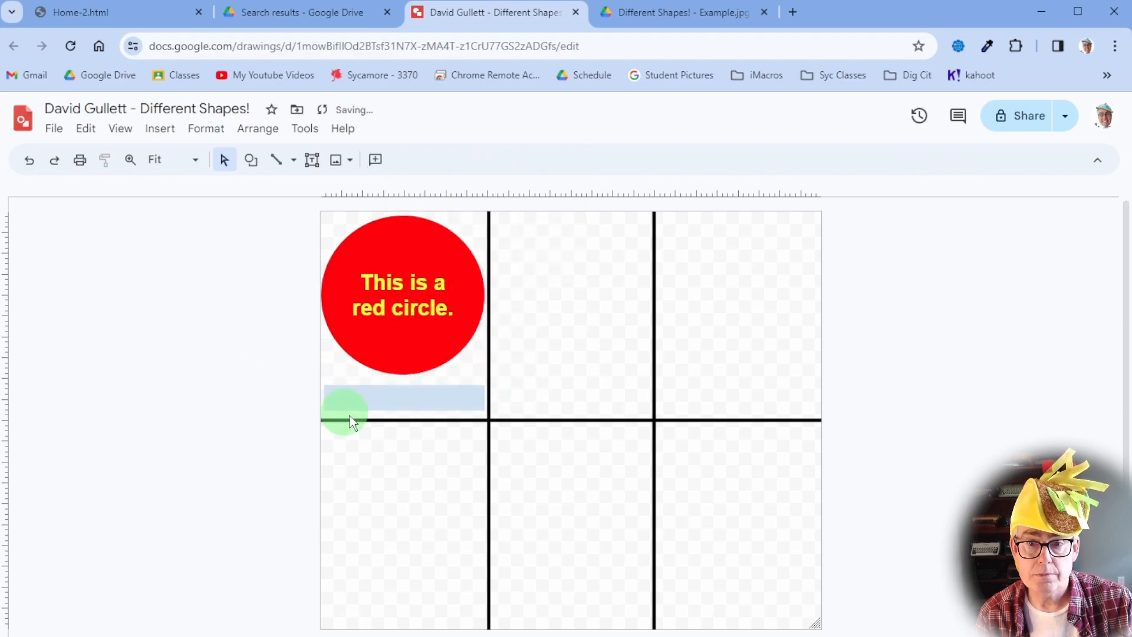
click(388, 394)
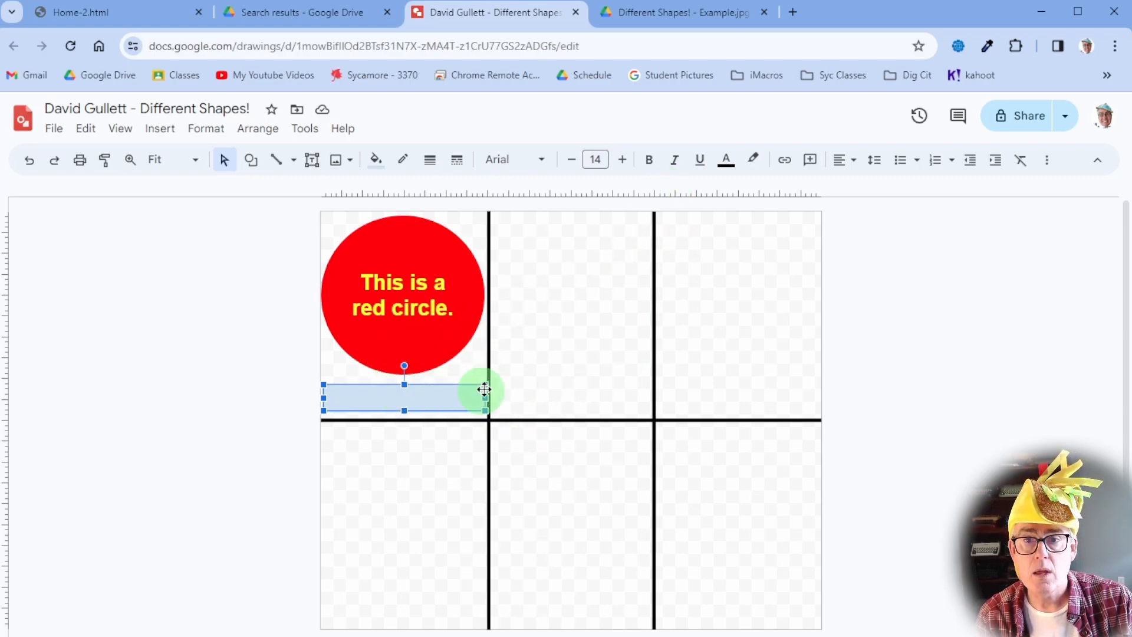
click(277, 380)
click(403, 405)
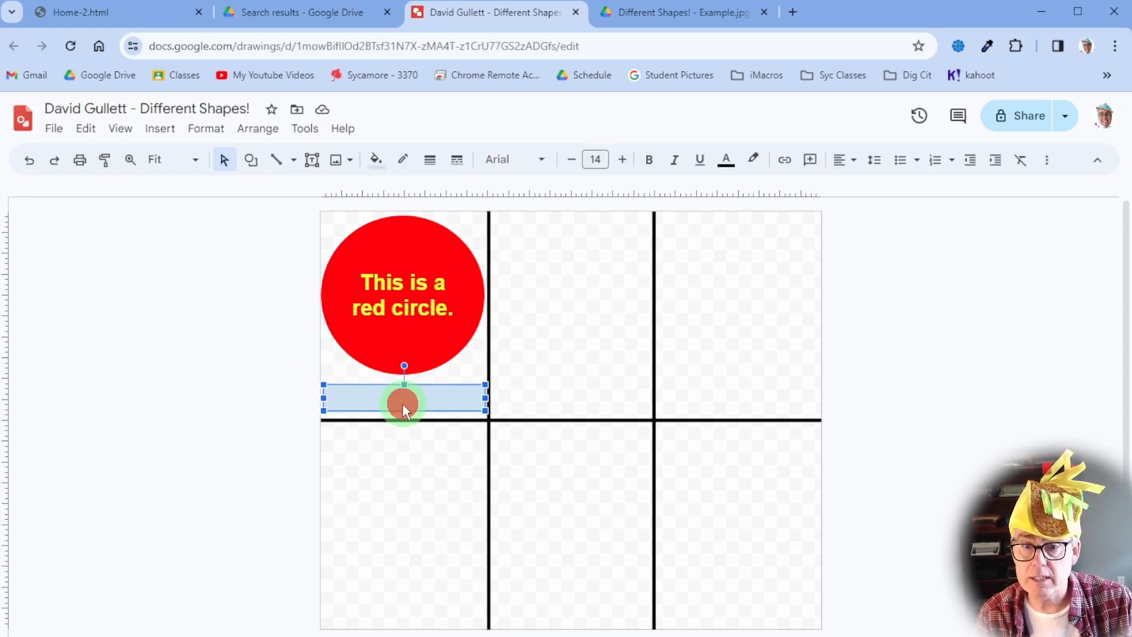
click(266, 303)
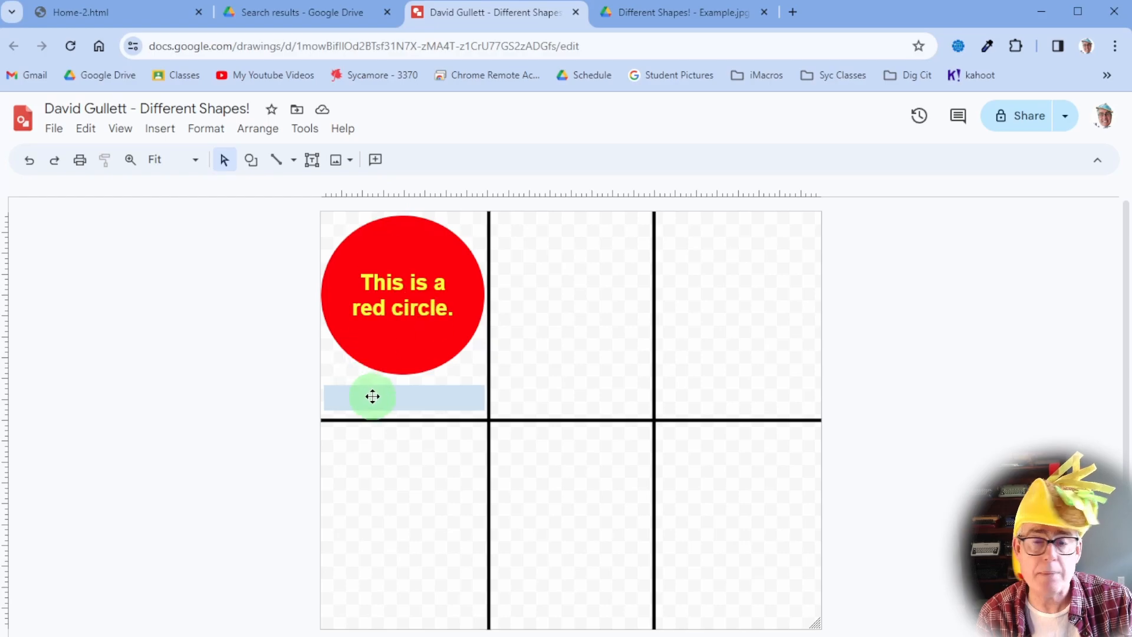
click(404, 395)
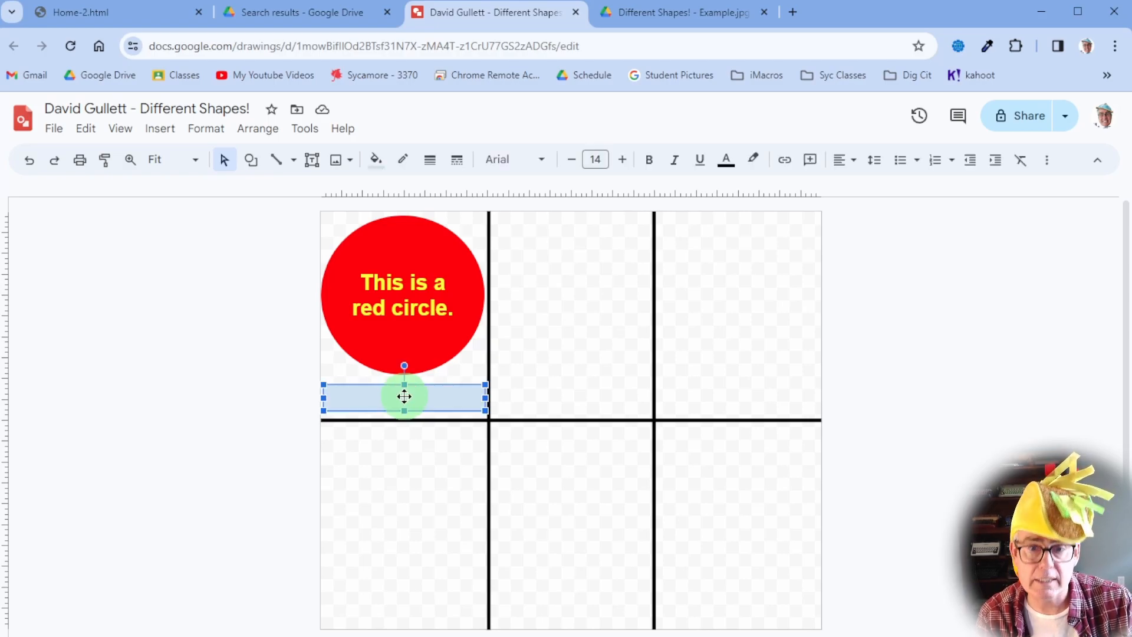
right_click(376, 163)
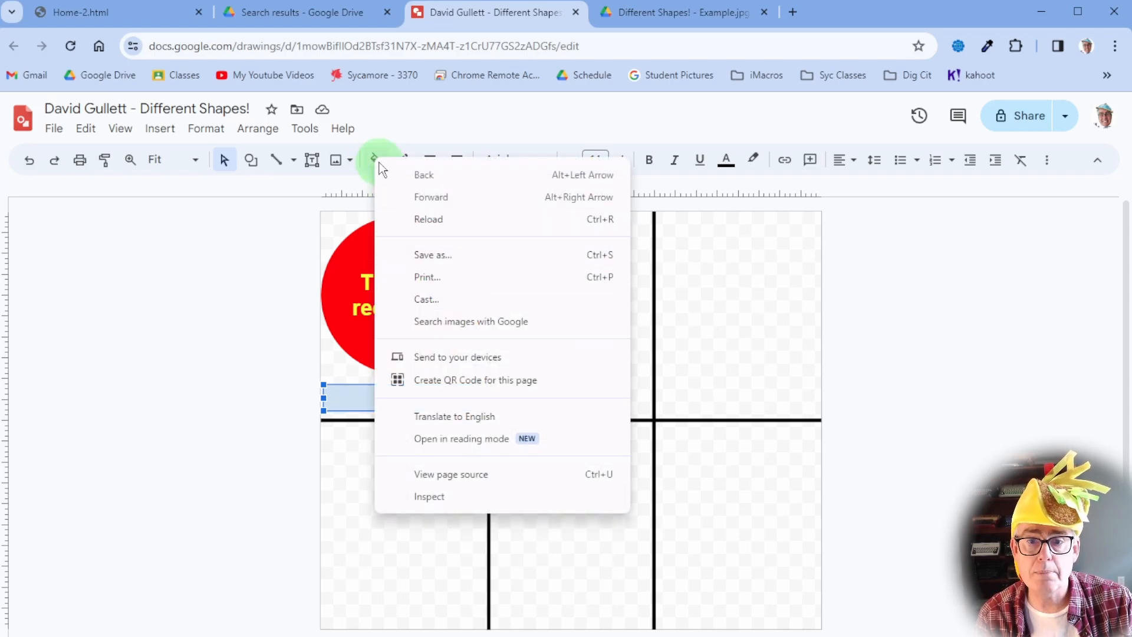
click(139, 341)
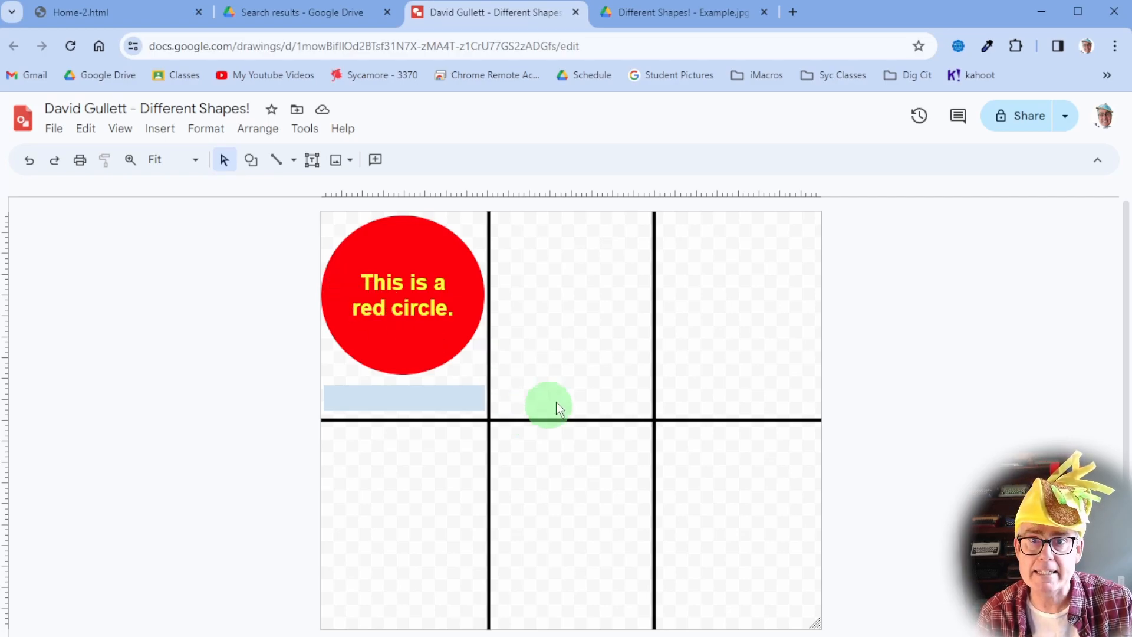
Step: Fill the thin rectangle under the red circle with the yellow sampled from the circle's text
click(383, 399)
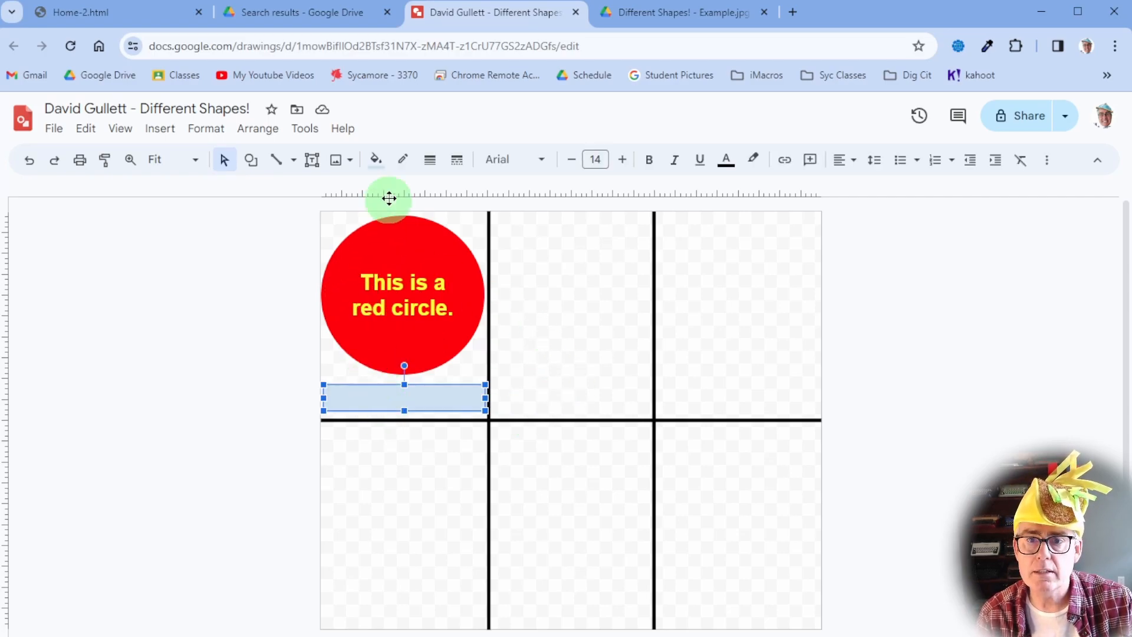
click(376, 160)
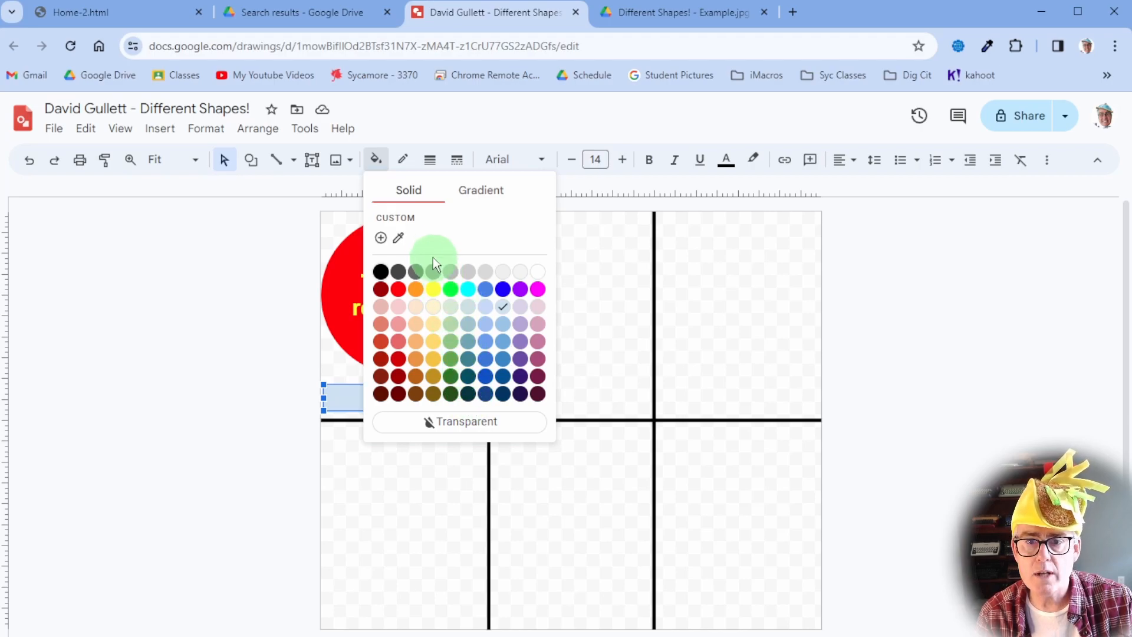
click(398, 238)
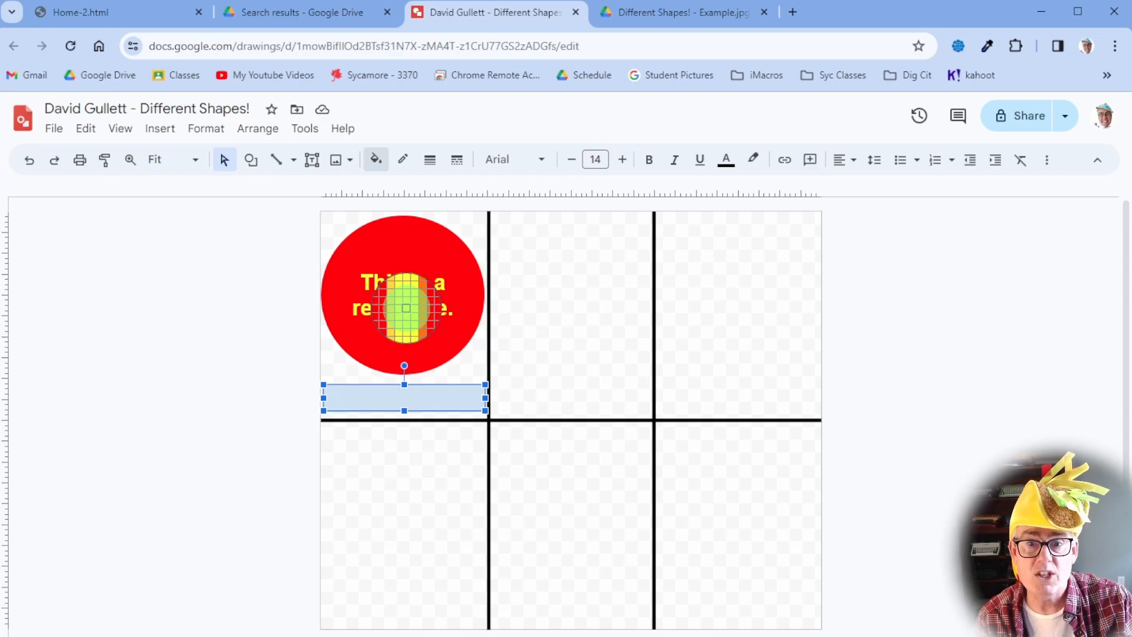
click(406, 308)
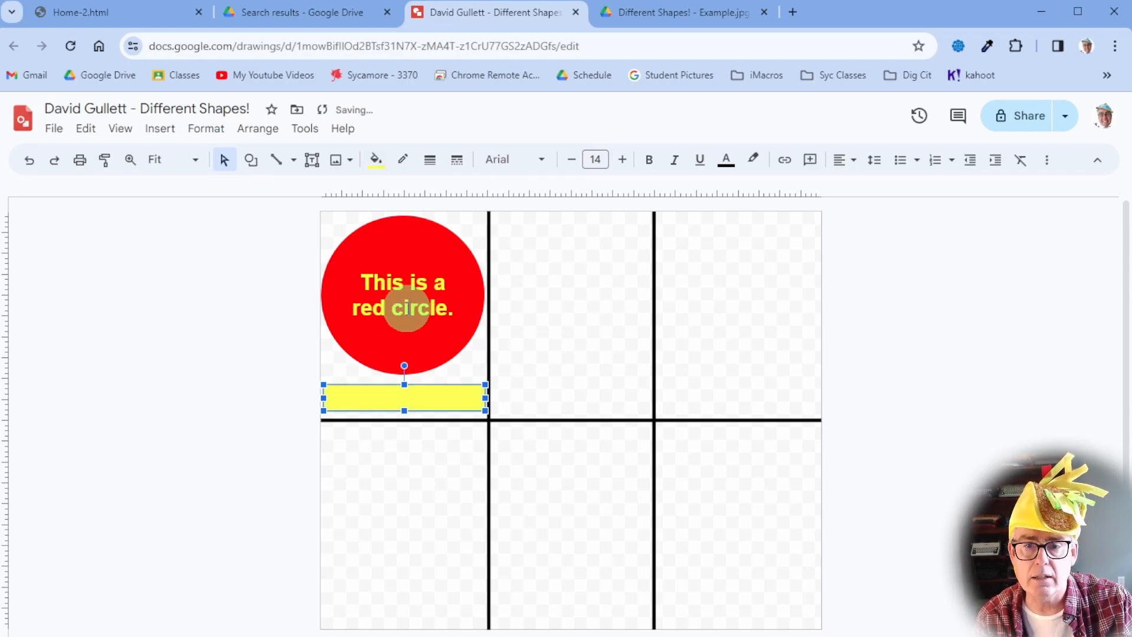
click(285, 398)
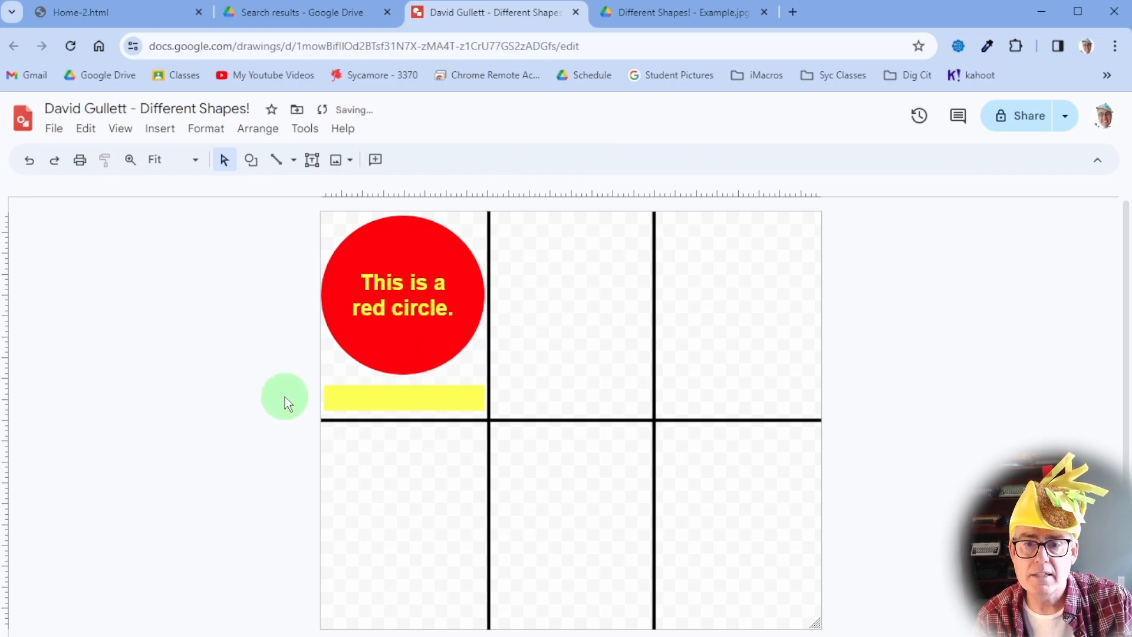
Step: Set the text color of the yellow rectangle to the red sampled from the circle
click(382, 400)
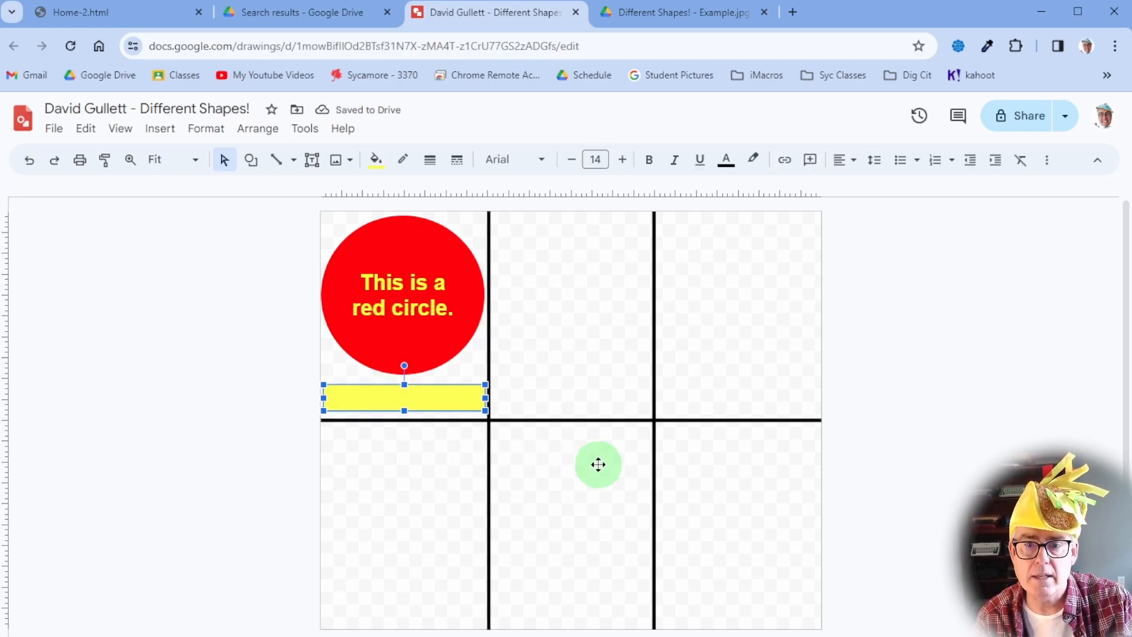
click(725, 169)
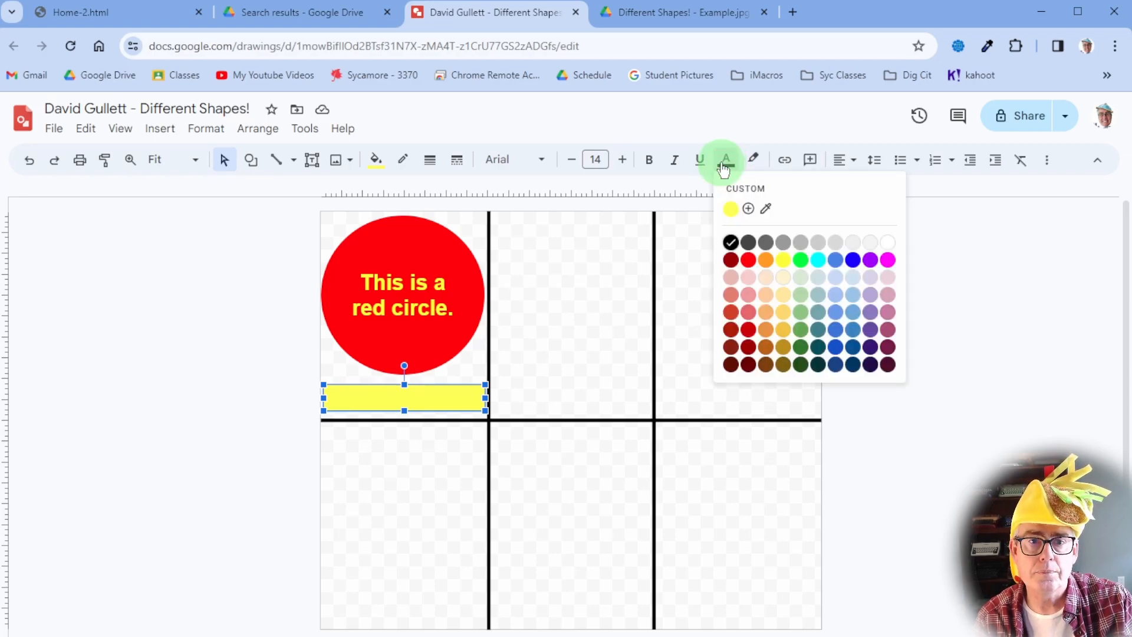
click(766, 209)
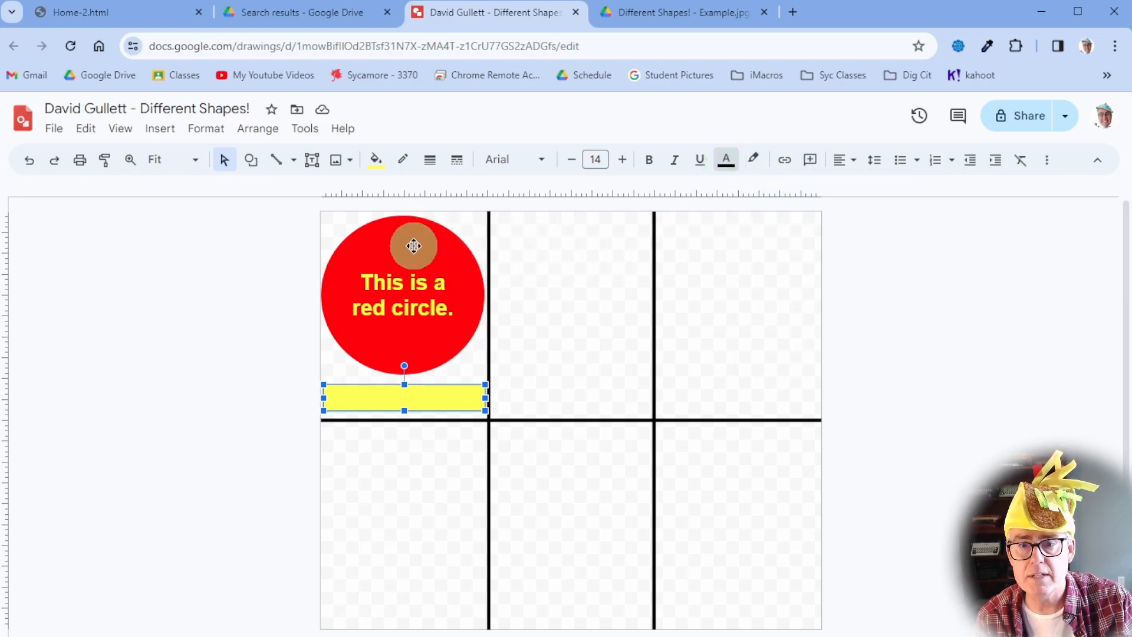
click(414, 248)
Step: Add the caption "It reminds me of a tomato" inside the yellow rectangle and deselect it
click(404, 397)
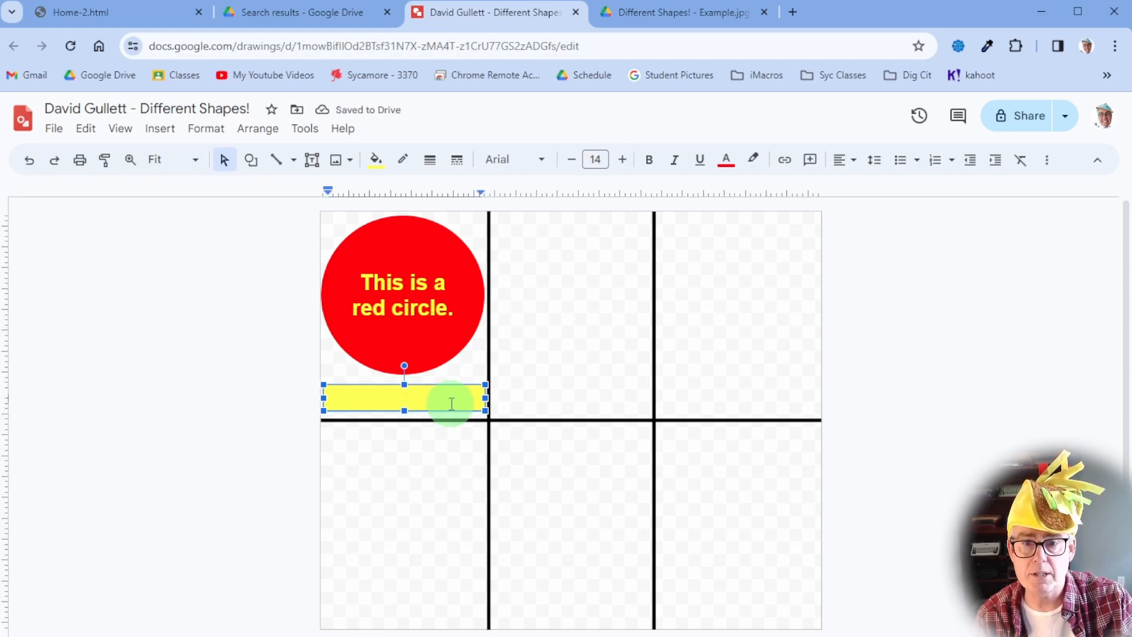
text(It)
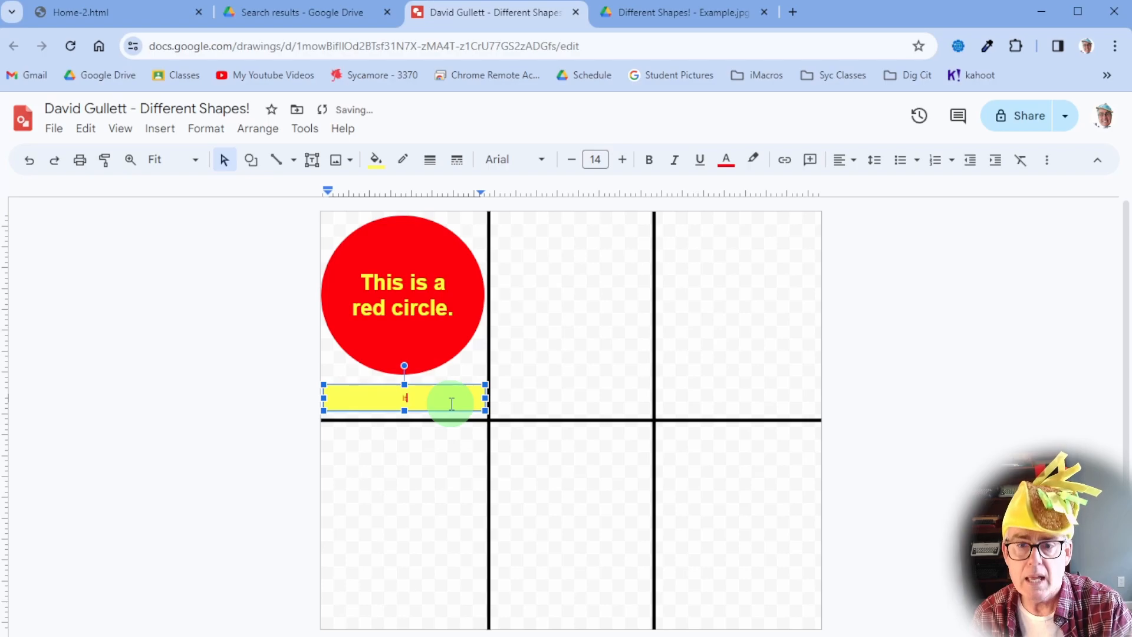
text( reminds me of a tomato)
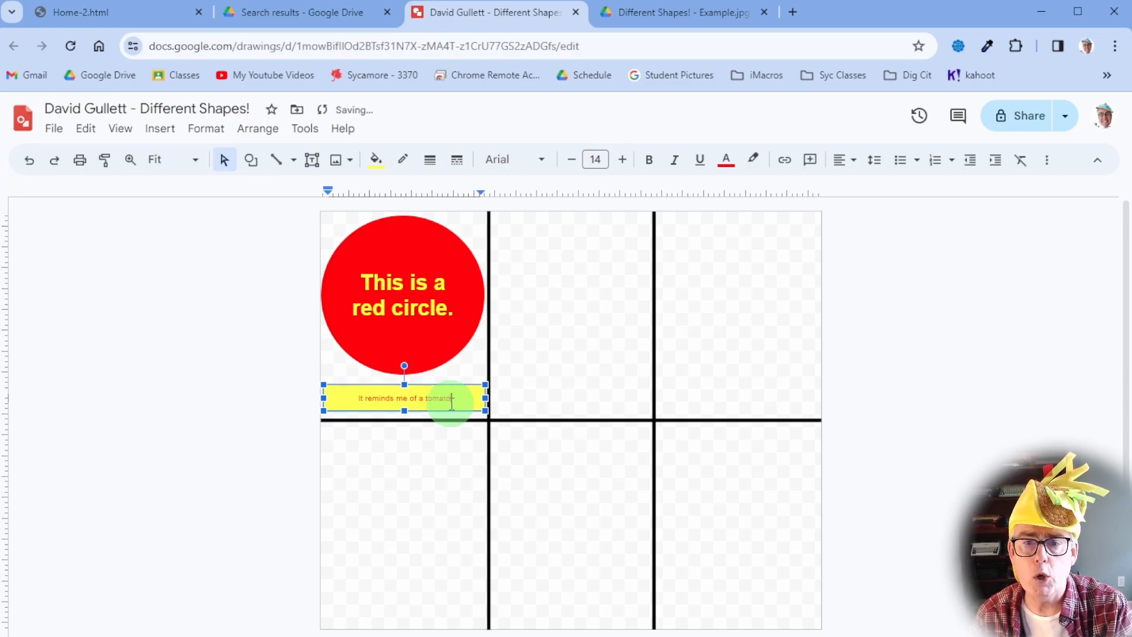
click(302, 302)
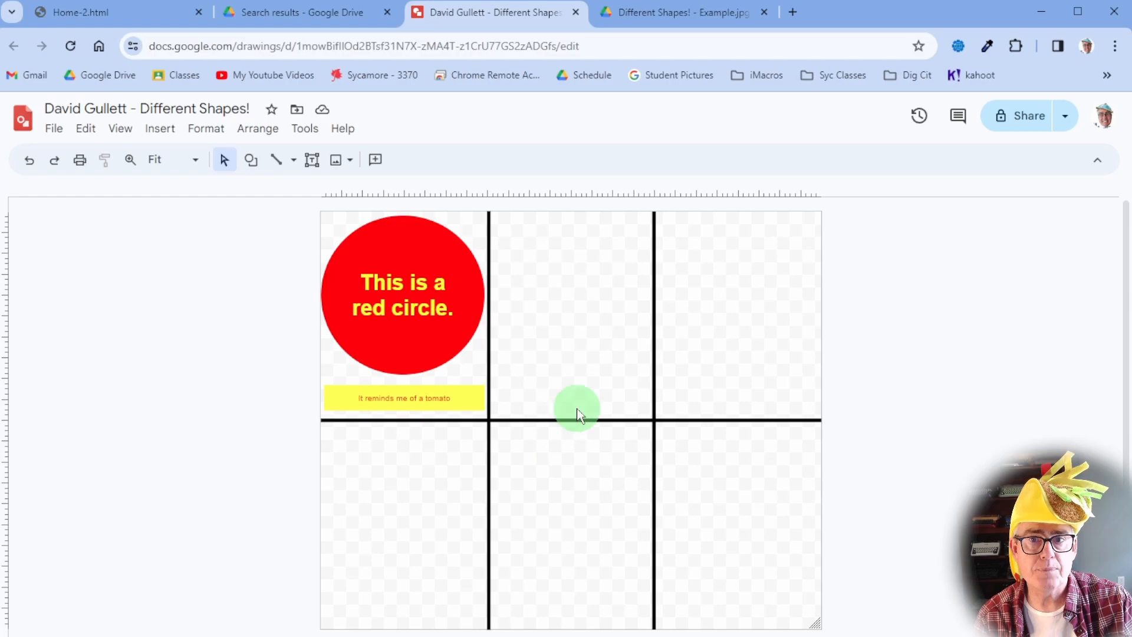
Step: Draw a triangle spanning nearly the width of the upper-middle cell and fill it with golden brown
click(251, 159)
mouse_move(291, 189)
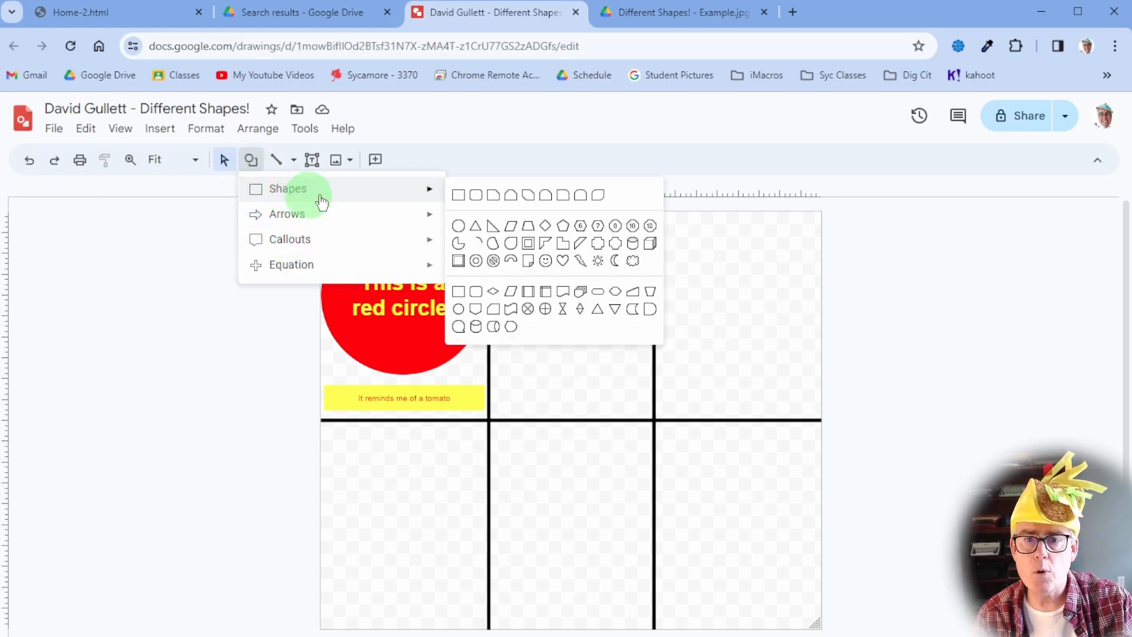
click(475, 228)
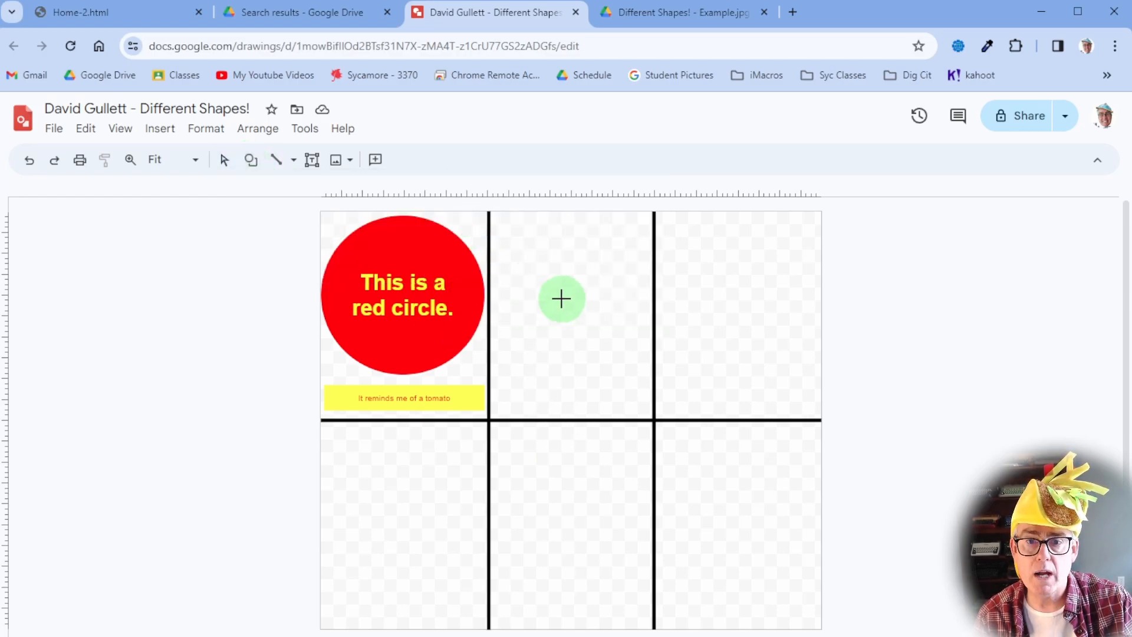
drag(566, 227, 494, 376)
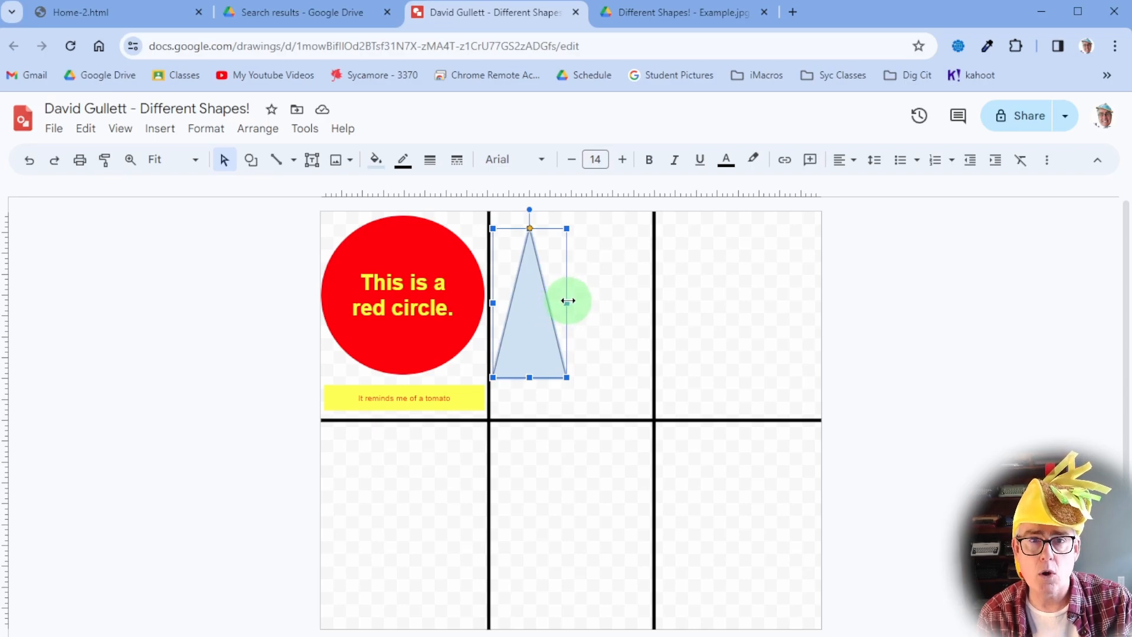
drag(571, 301, 648, 306)
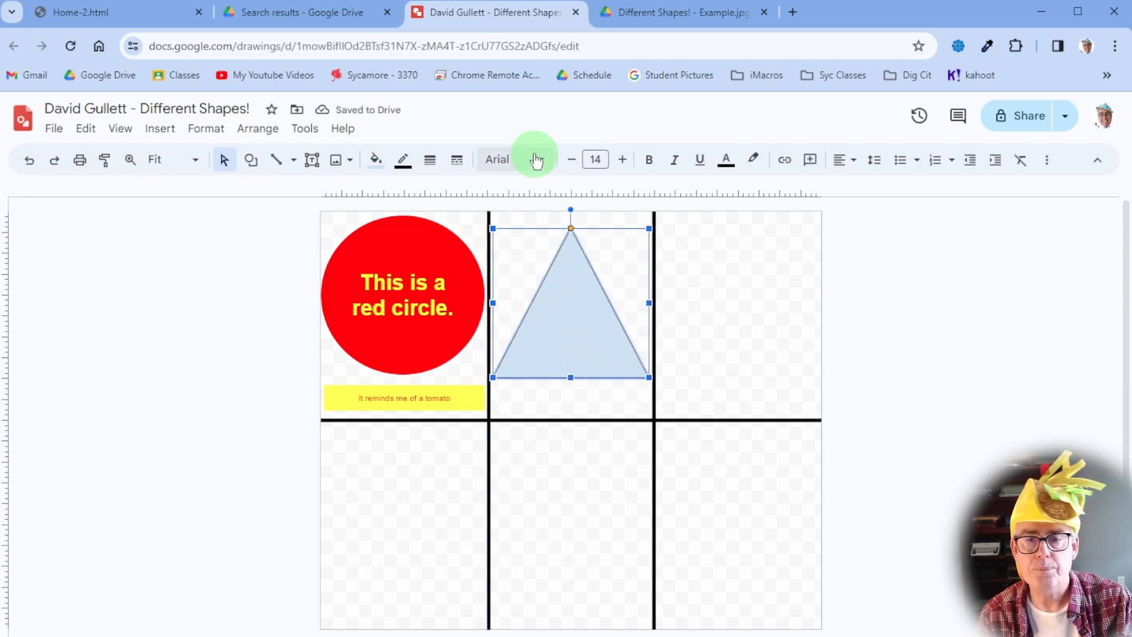
click(376, 160)
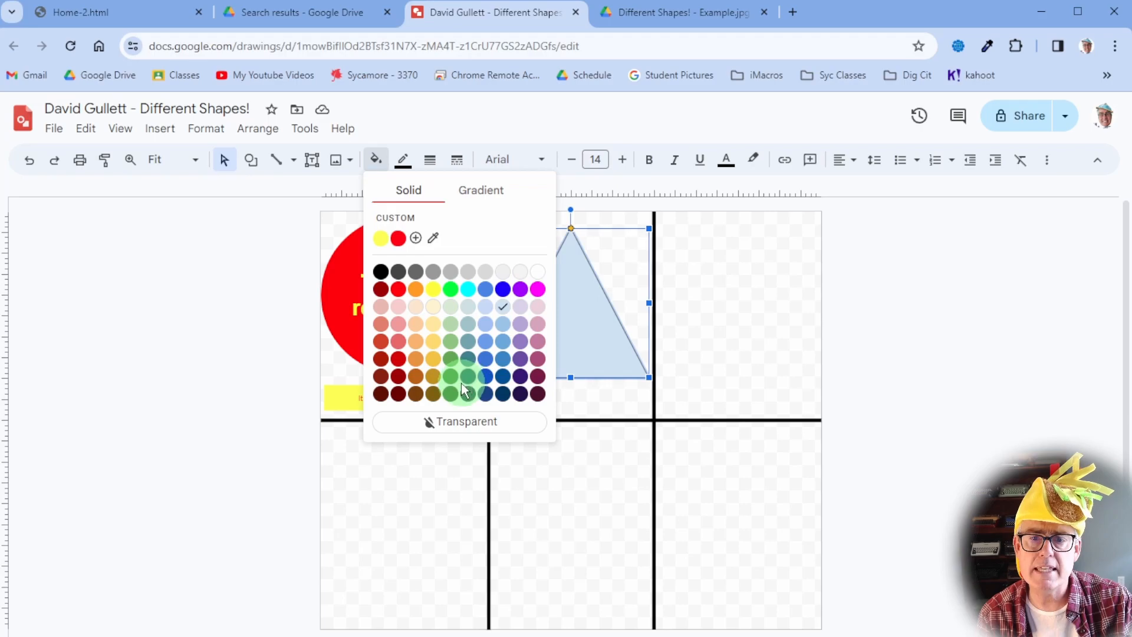
click(433, 378)
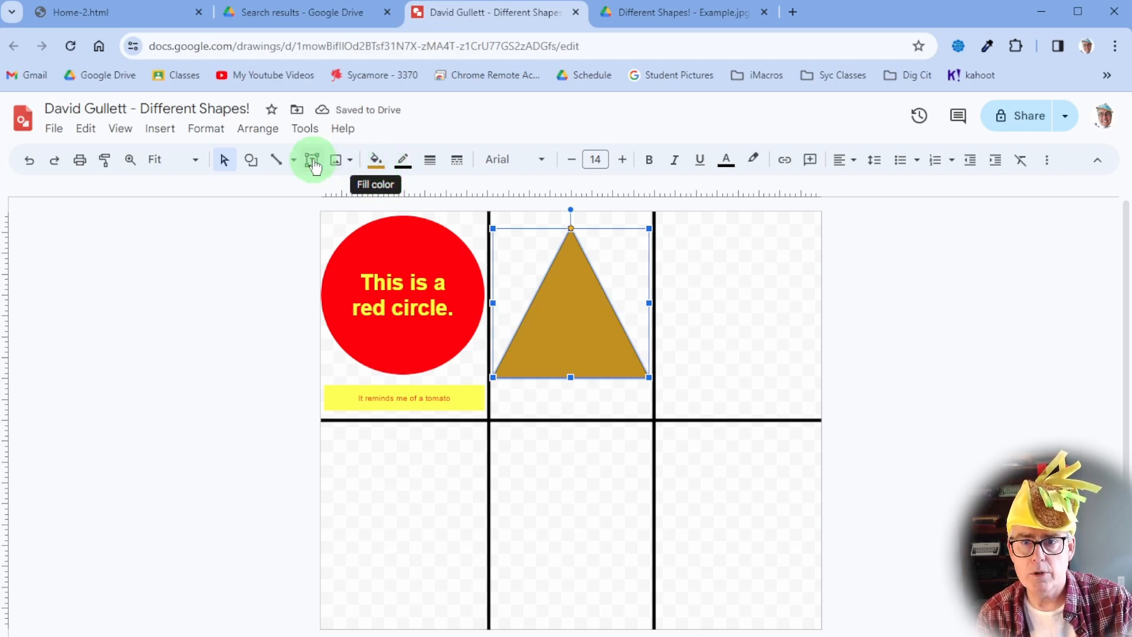
Step: Add the text "This is a brown pyramid." inside the triangle
click(567, 319)
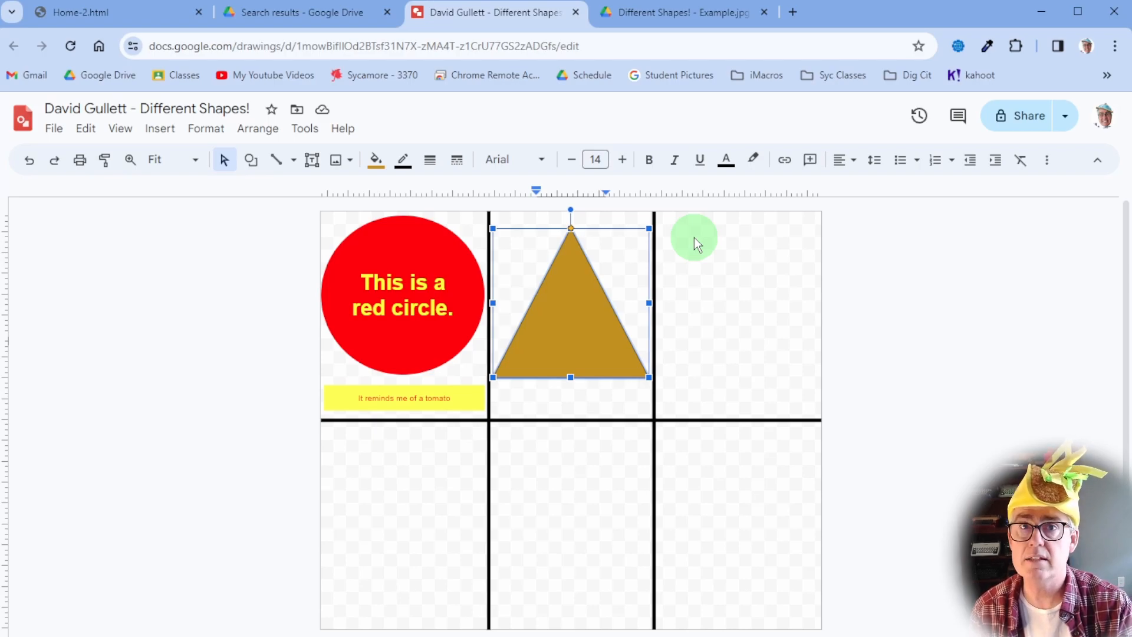
text(This is a yellow)
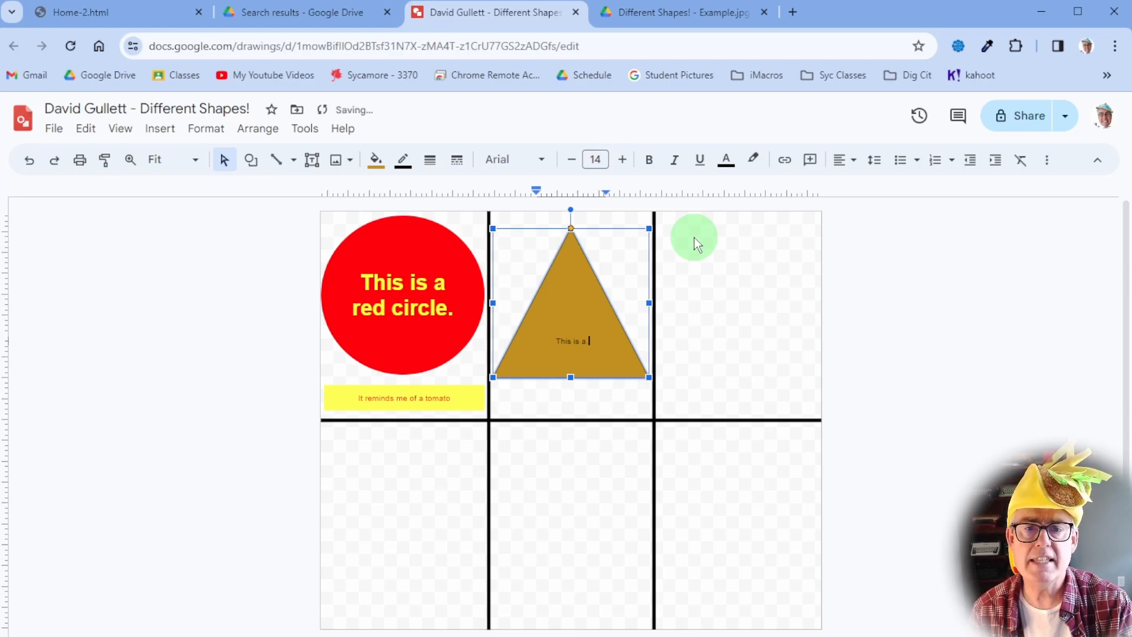
key(BackSpace)
key(BackSpace)
key(BackSpace)
key(BackSpace)
key(BackSpace)
key(BackSpace)
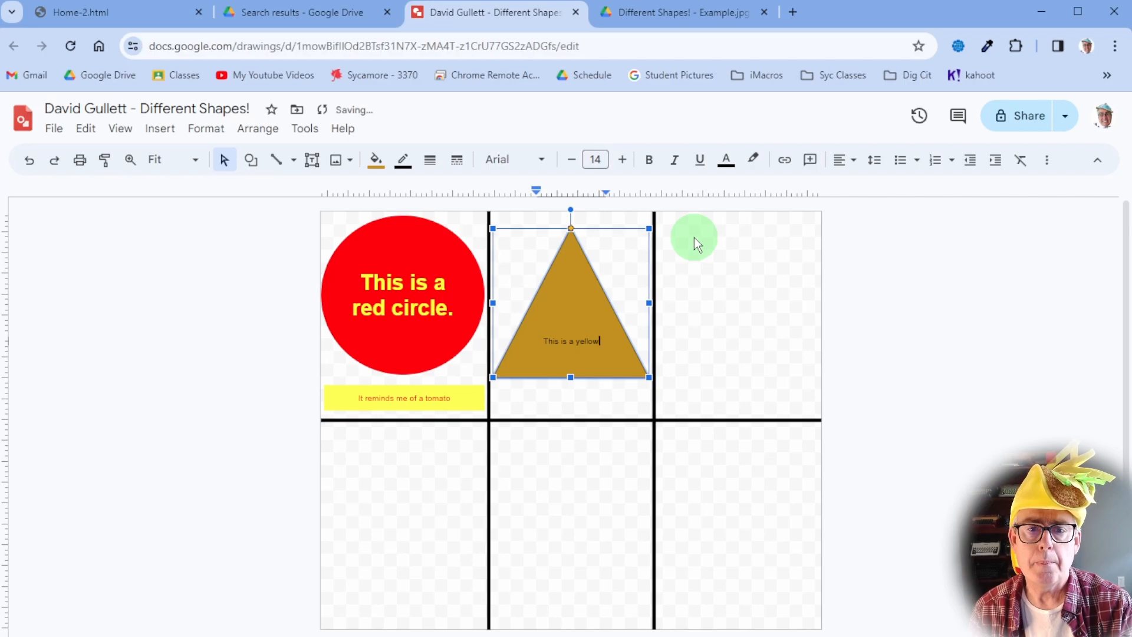
text(brown )
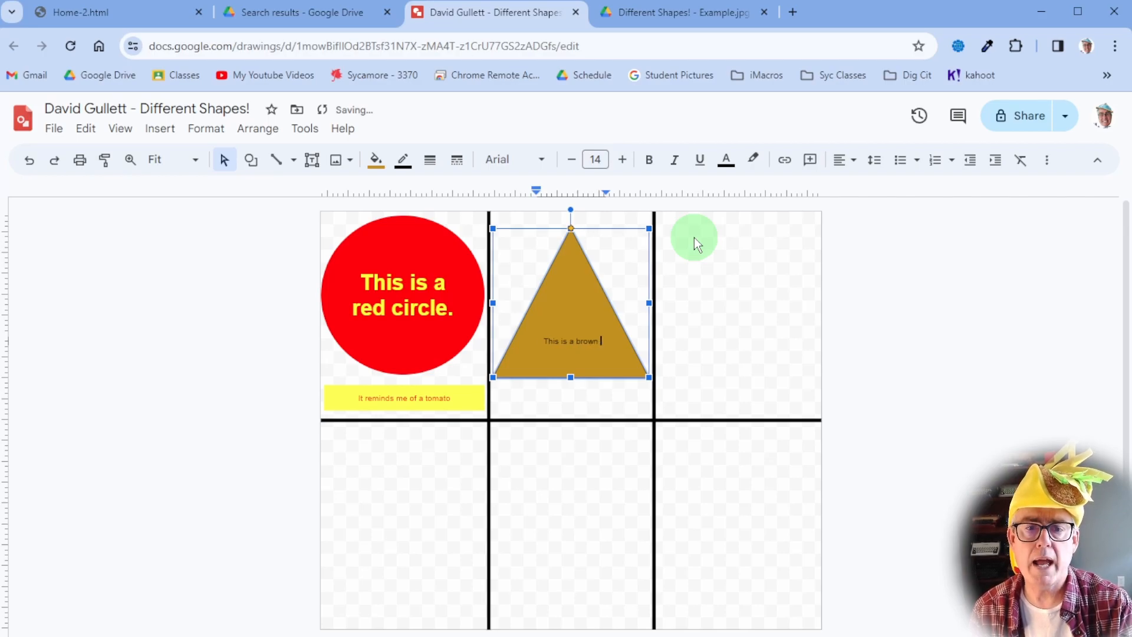
text(pyramid.)
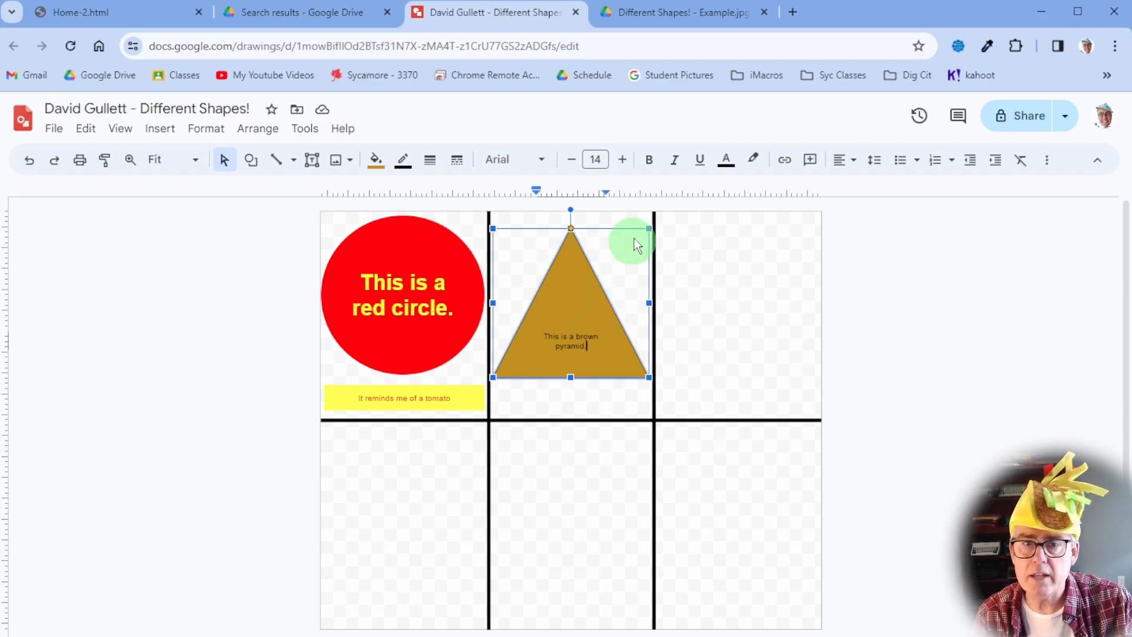
Step: At the end of the triangle's text, set the text color to grayish teal and the font to Pacifico
click(723, 161)
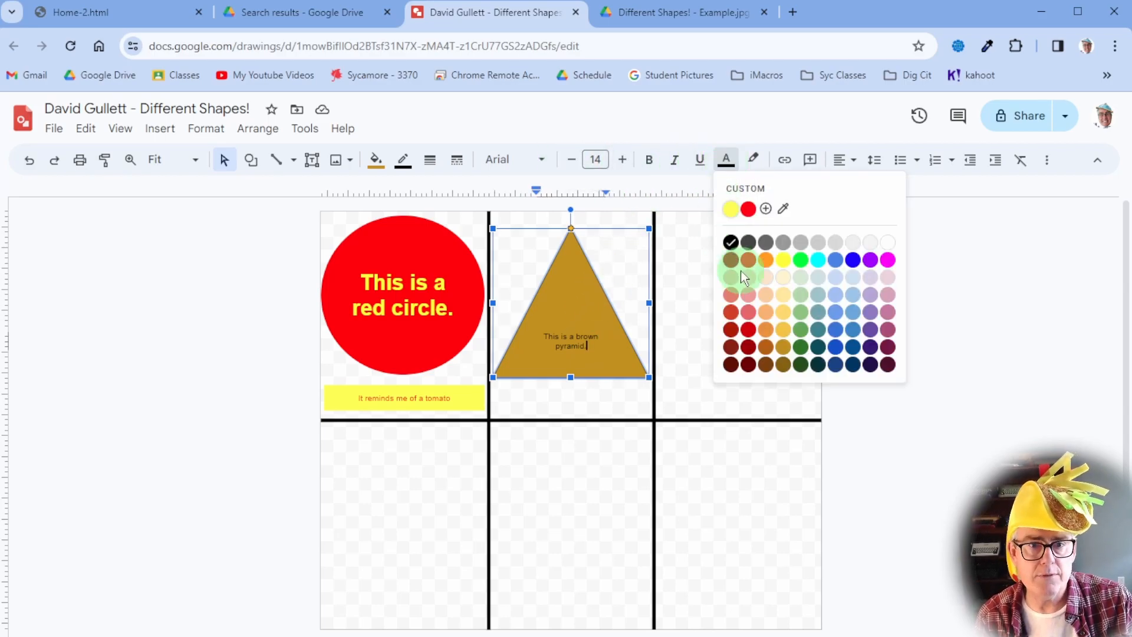
click(817, 312)
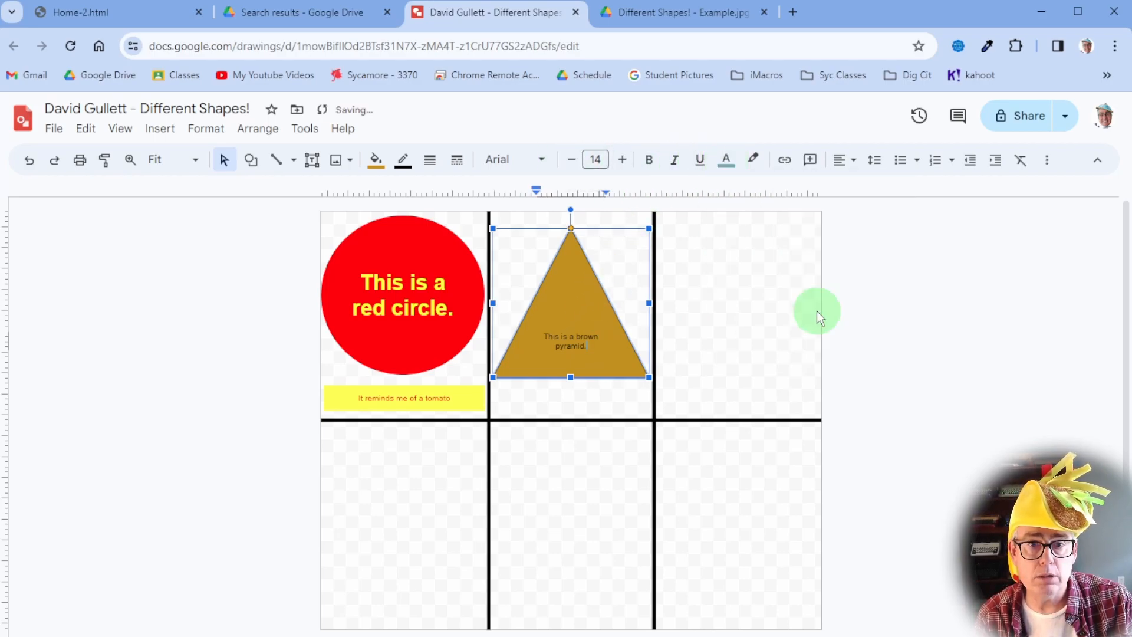
click(530, 159)
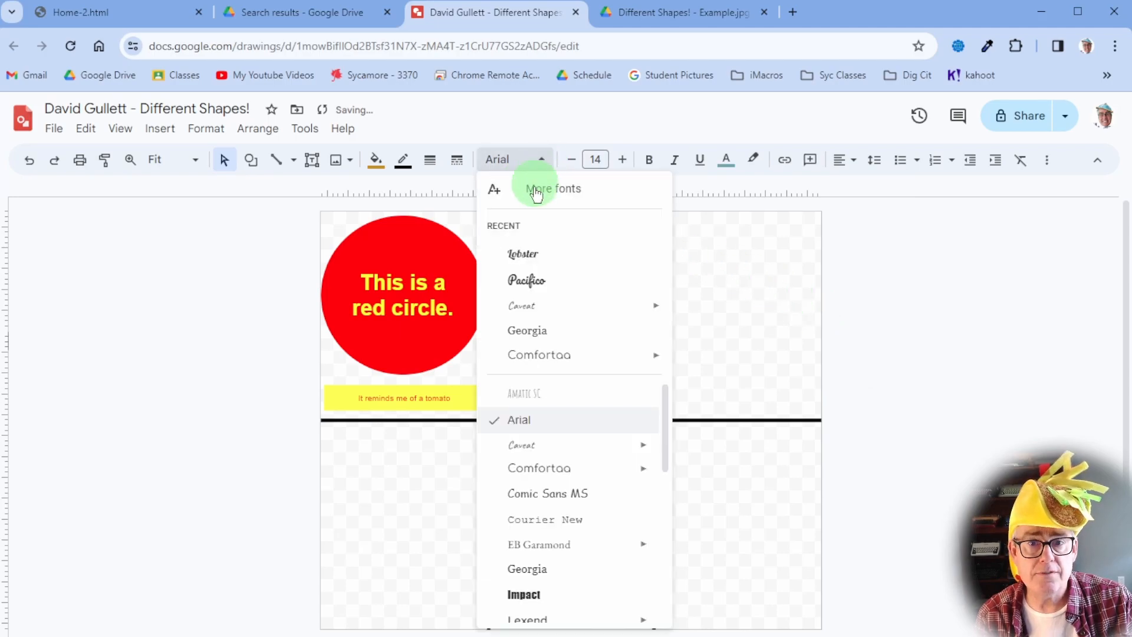
click(526, 281)
Step: Set the font size to 400 and add the letter "a" after the text in the triangle
click(622, 161)
click(623, 161)
click(622, 160)
click(623, 161)
click(623, 160)
click(623, 161)
click(623, 161)
click(623, 160)
click(623, 160)
click(623, 160)
click(622, 161)
click(623, 160)
click(597, 158)
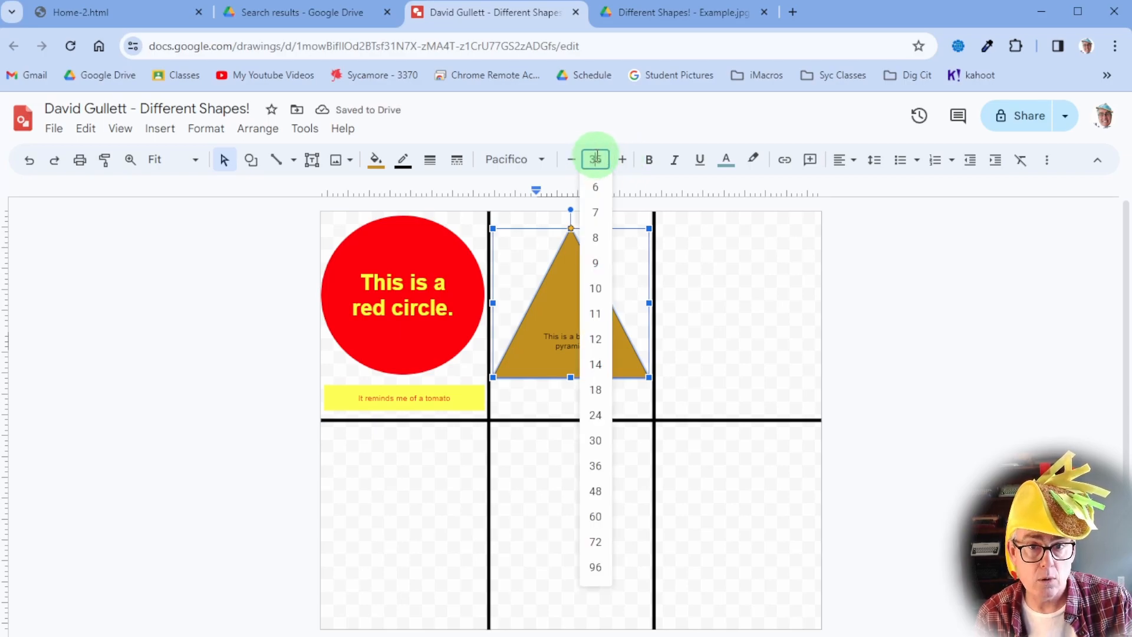
click(603, 155)
key(BackSpace)
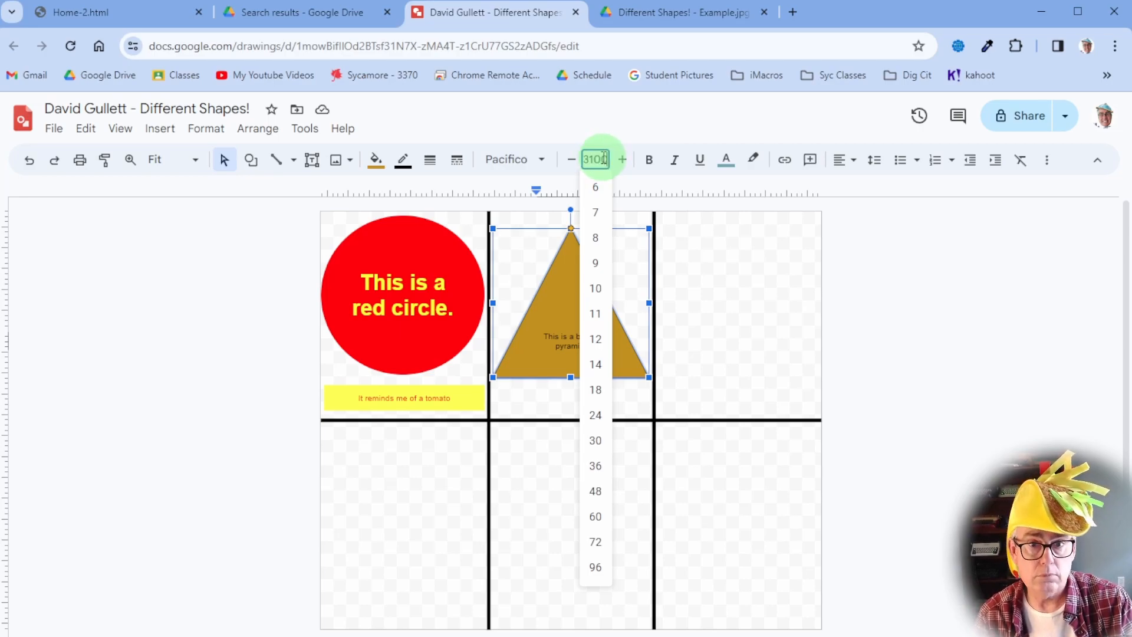
text(100)
key(Return)
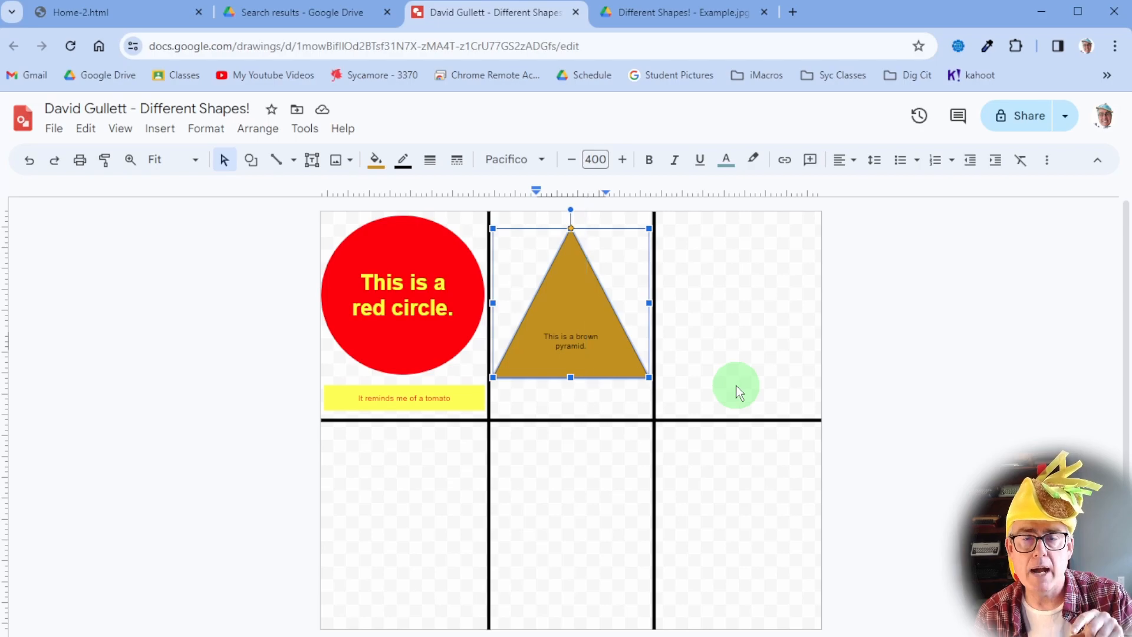
text(a)
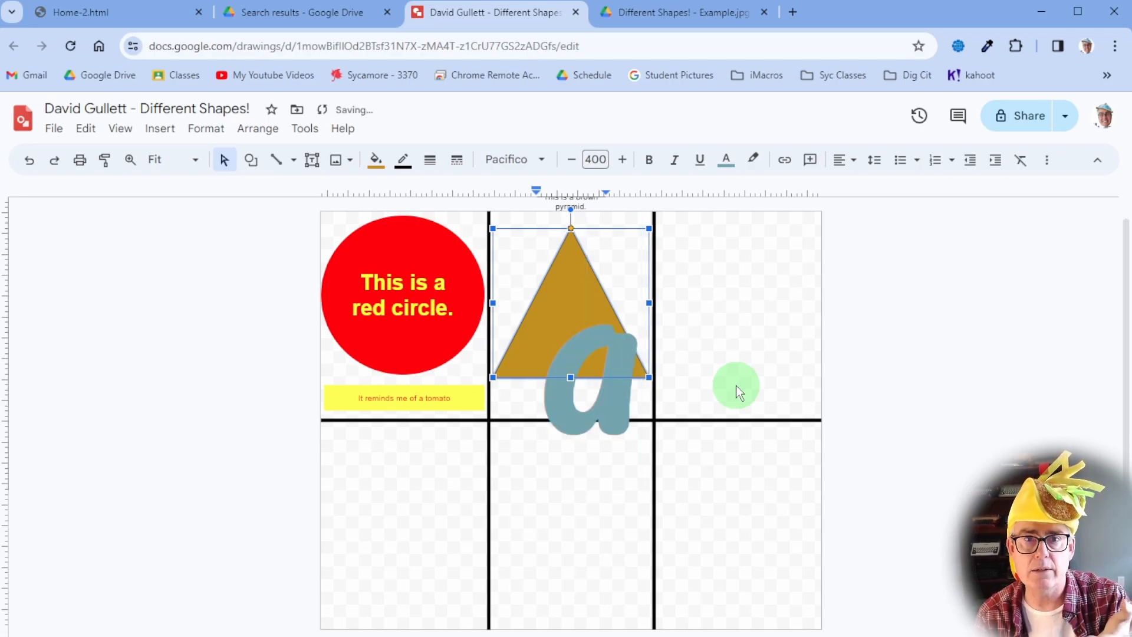
Step: Delete the oversized letter "a" from the triangle and set the font size of all its text to 18
key(BackSpace)
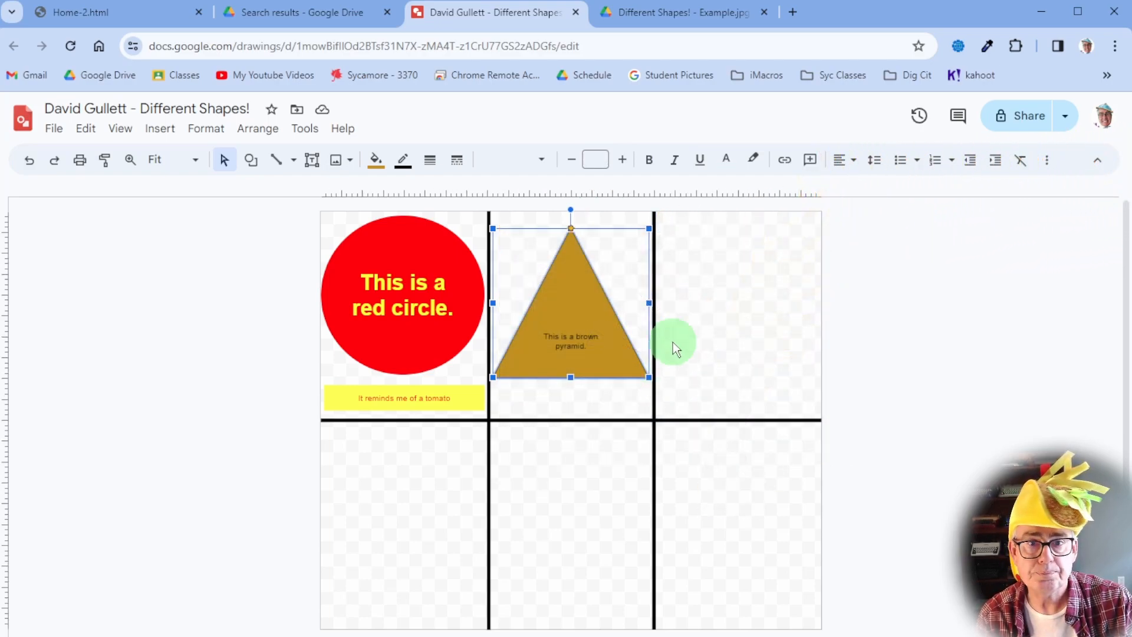
click(593, 159)
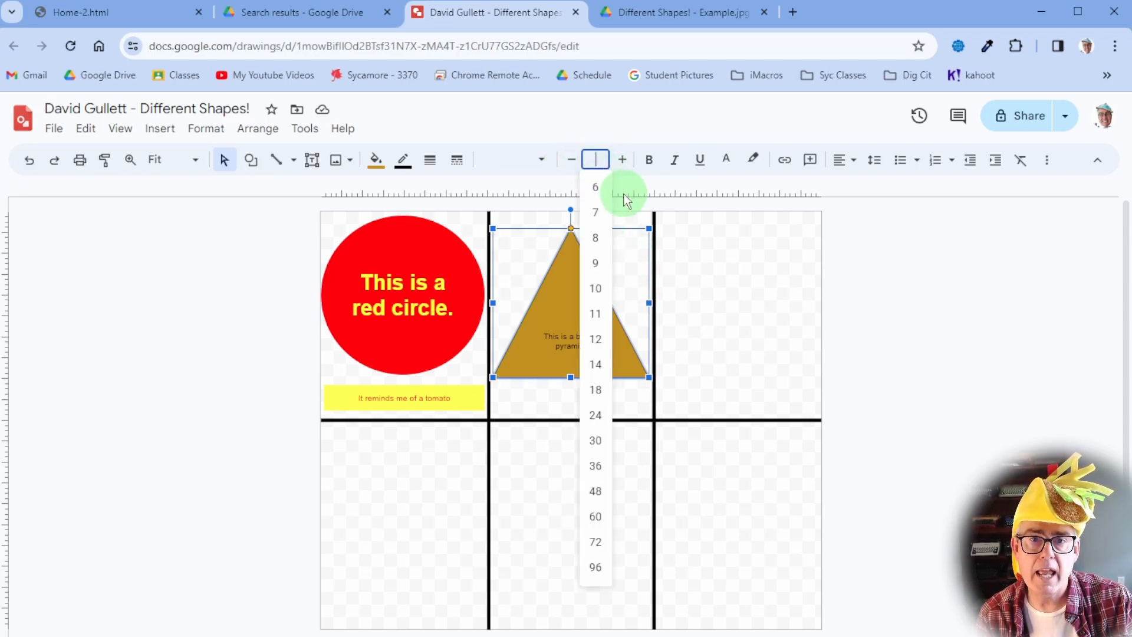
click(595, 390)
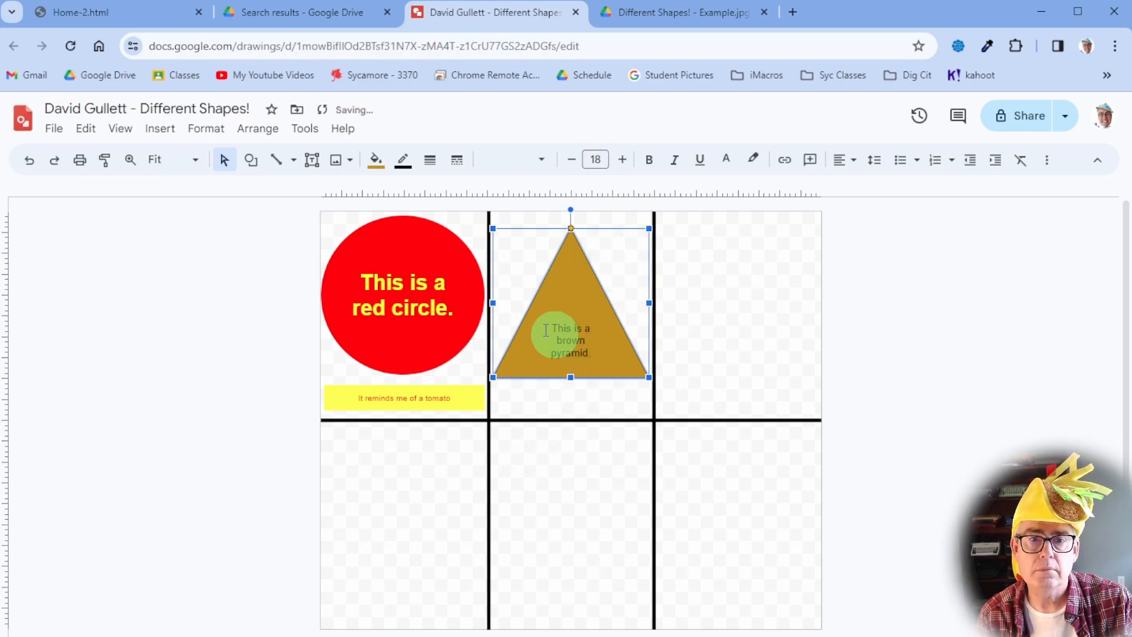
Step: Increase the triangle's text size to 24 and make the text bold
click(622, 159)
click(622, 159)
click(622, 159)
click(622, 159)
click(622, 159)
click(622, 159)
click(650, 159)
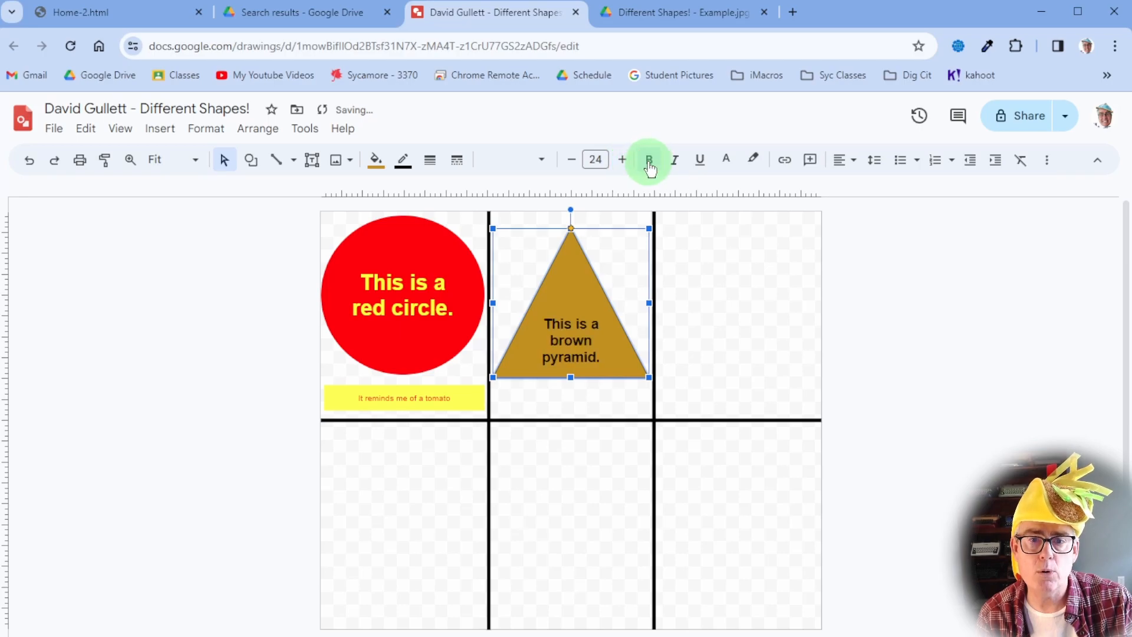
Step: Adjust the font size of the triangle's bold text to 28 so it fits inside the shape
click(621, 159)
click(621, 159)
click(622, 161)
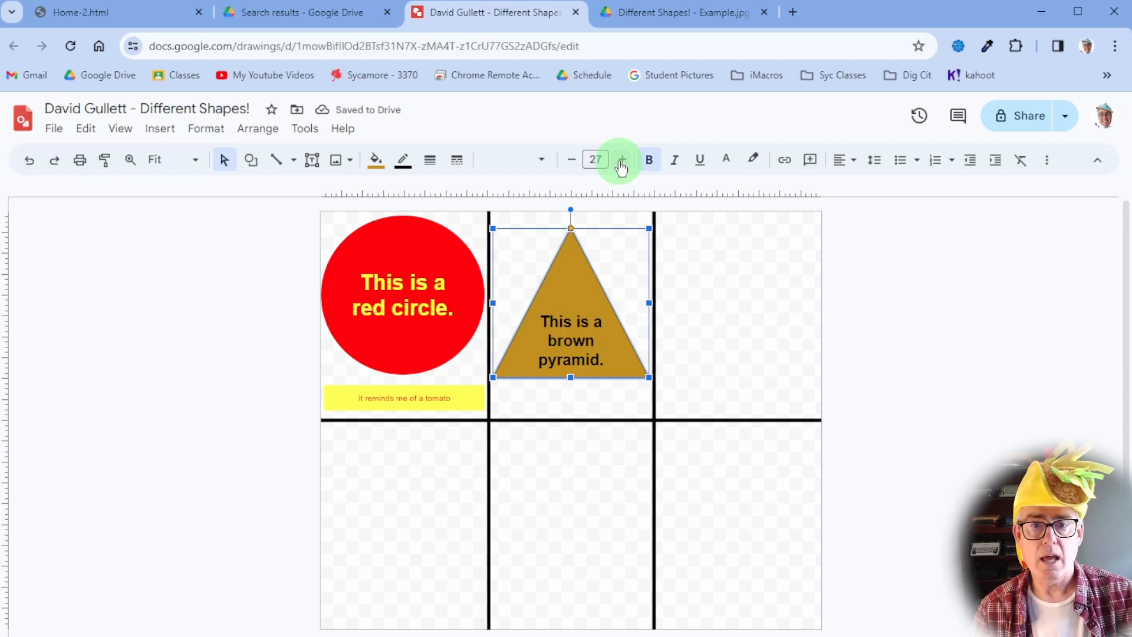
click(622, 160)
click(621, 160)
click(621, 161)
click(621, 161)
click(621, 160)
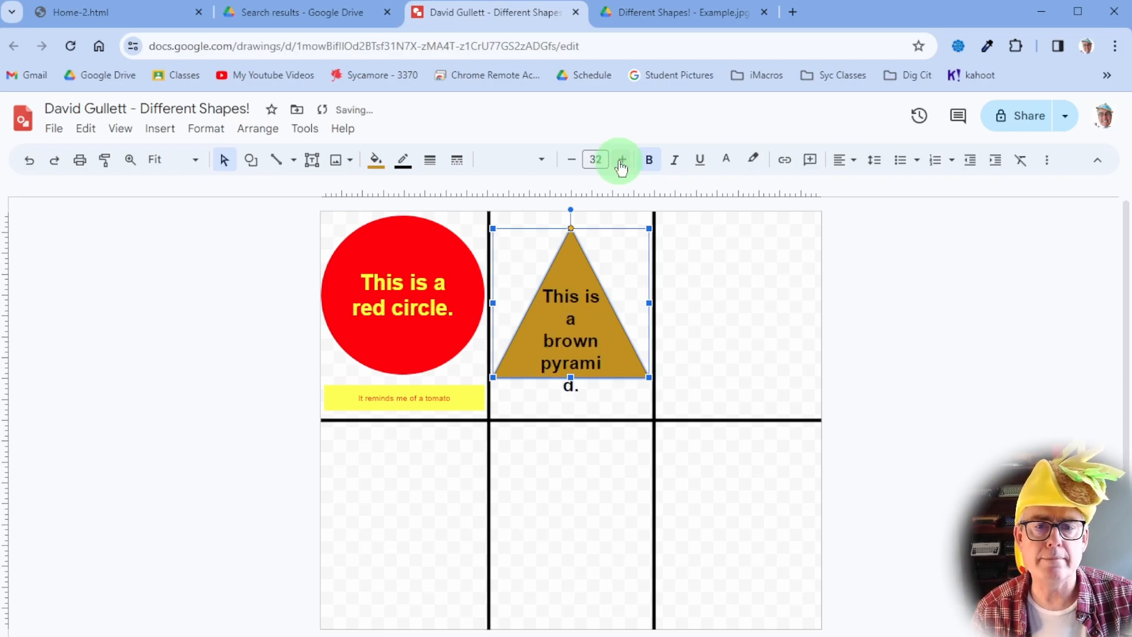
click(580, 168)
click(575, 166)
click(572, 160)
click(572, 161)
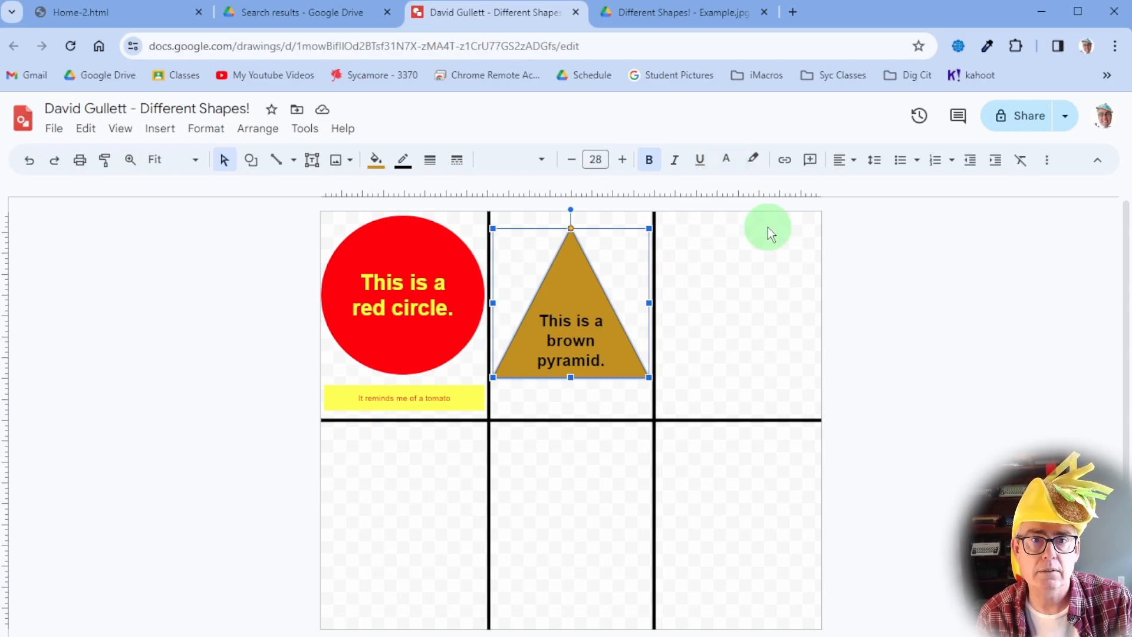
Step: Set the triangle's text color to dark magenta and deselect the shape
click(728, 168)
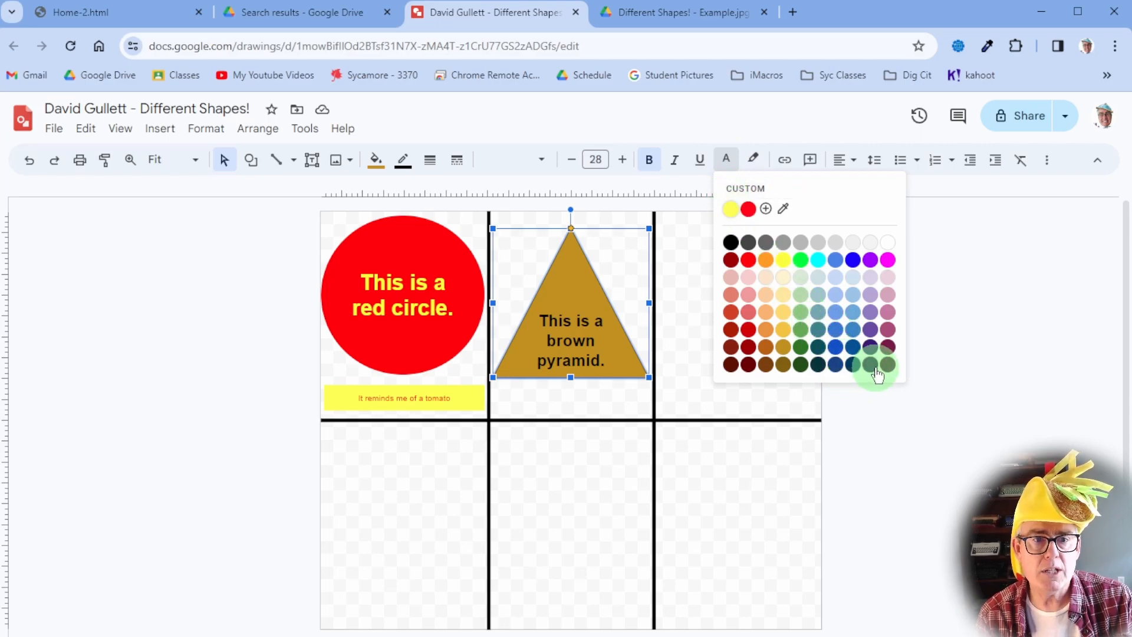
click(888, 346)
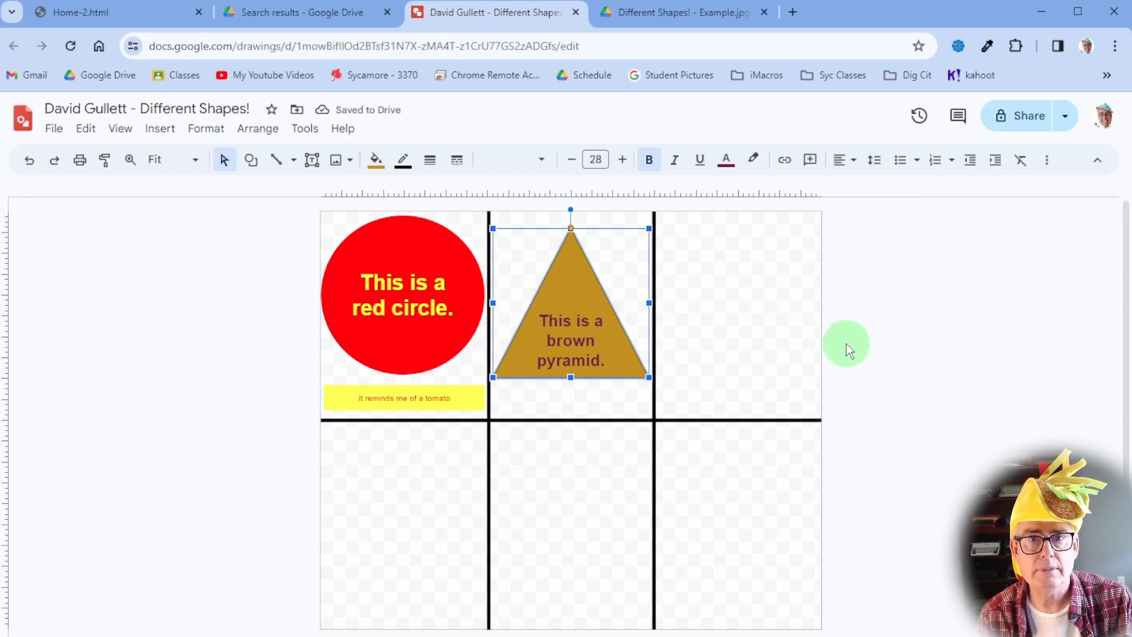
click(767, 362)
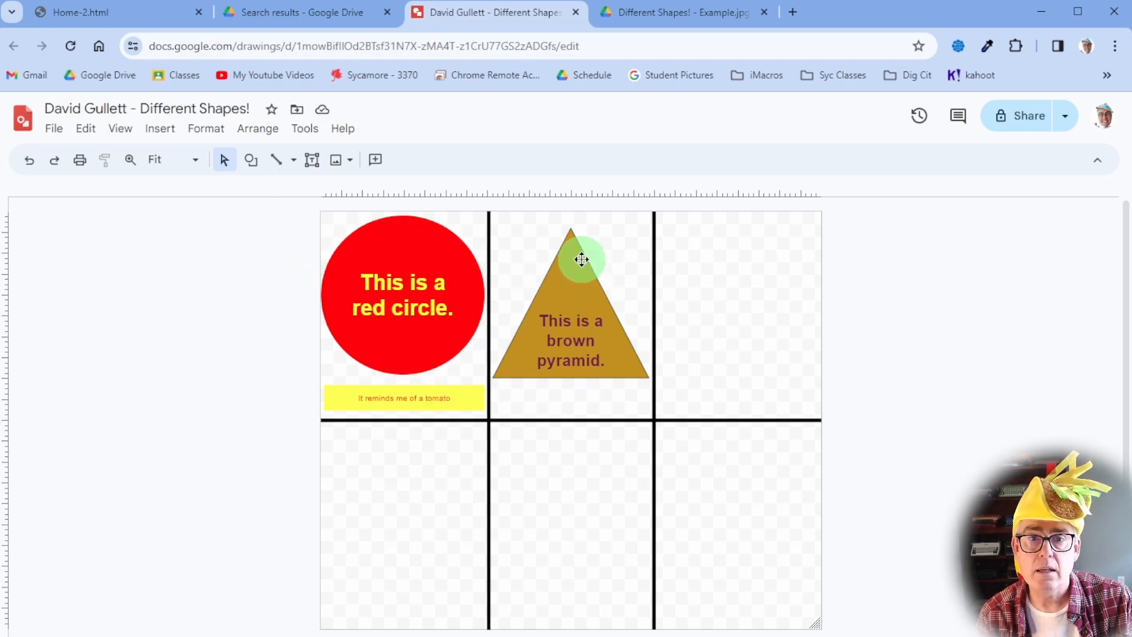
Step: Draw a narrow rectangle for a caption beneath the brown triangle, about as wide as the triangle
click(251, 159)
mouse_move(278, 204)
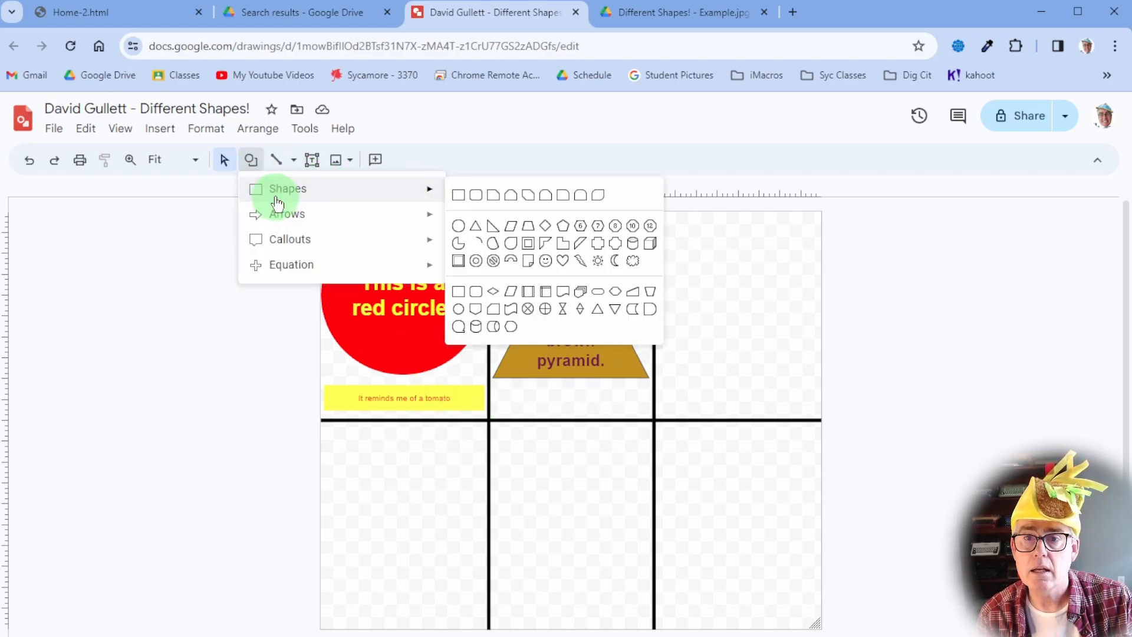
click(459, 195)
drag(495, 391, 644, 420)
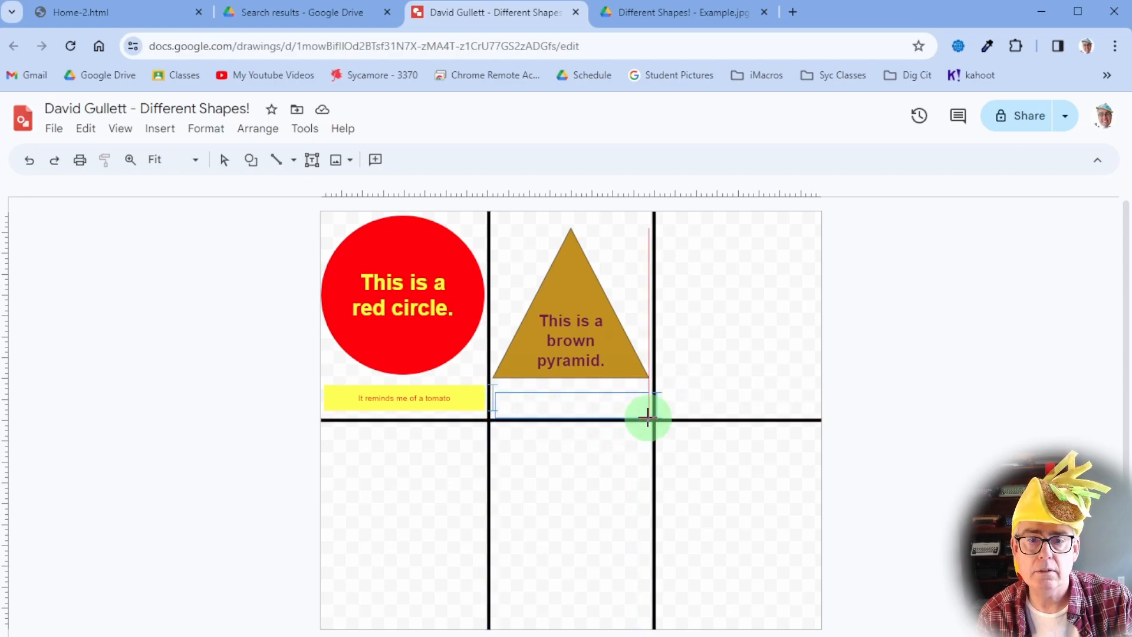
drag(647, 418, 649, 419)
Step: Make the caption rectangle's border transparent and move it up slightly, level with the yellow caption box
click(401, 160)
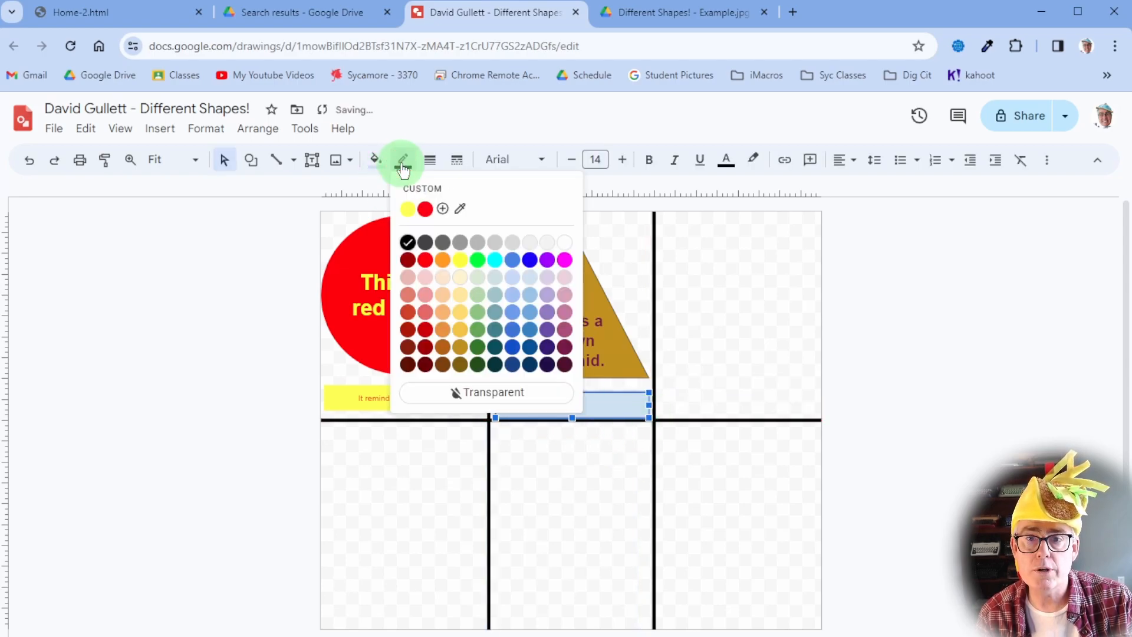
click(437, 392)
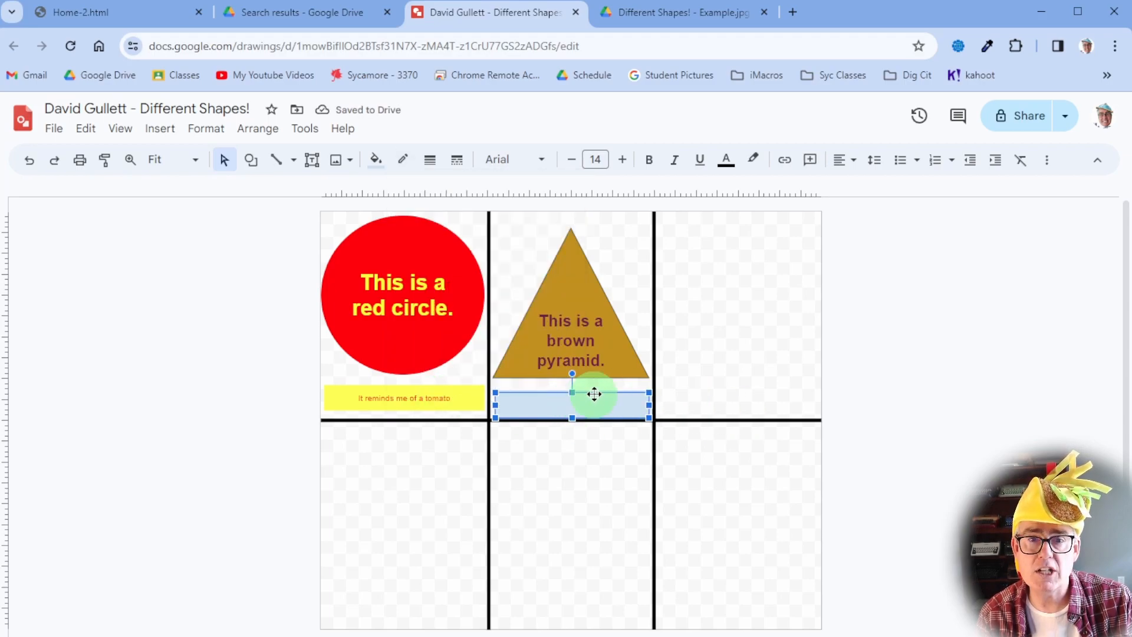
drag(593, 403, 589, 399)
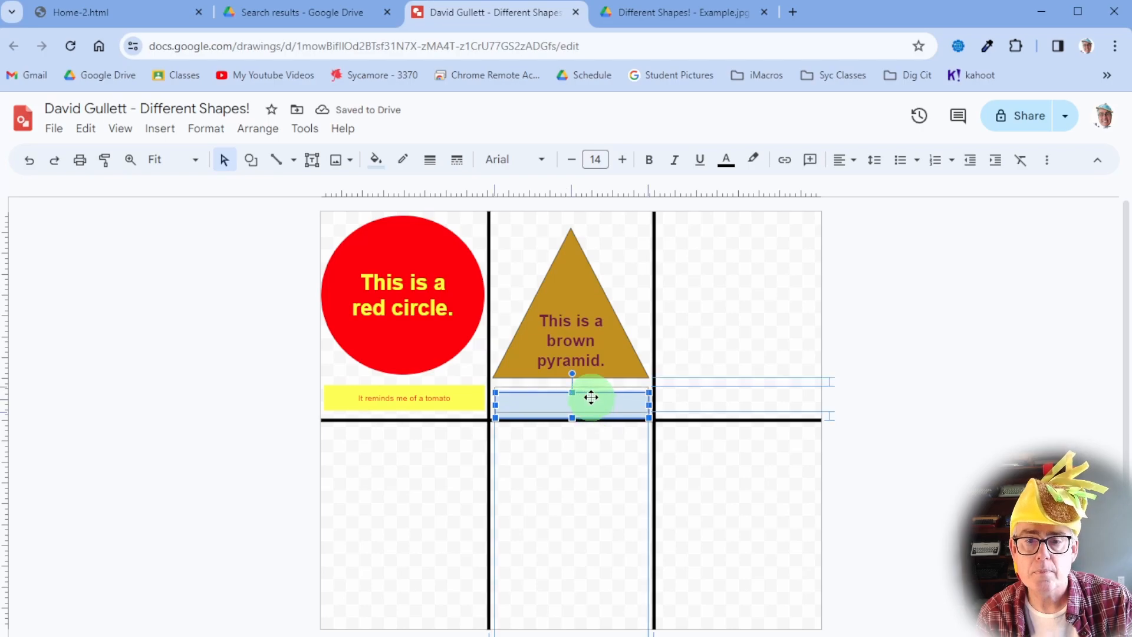
click(766, 425)
Step: Start sampling a custom fill color for the caption rectangle under the triangle with the eyedropper
click(551, 408)
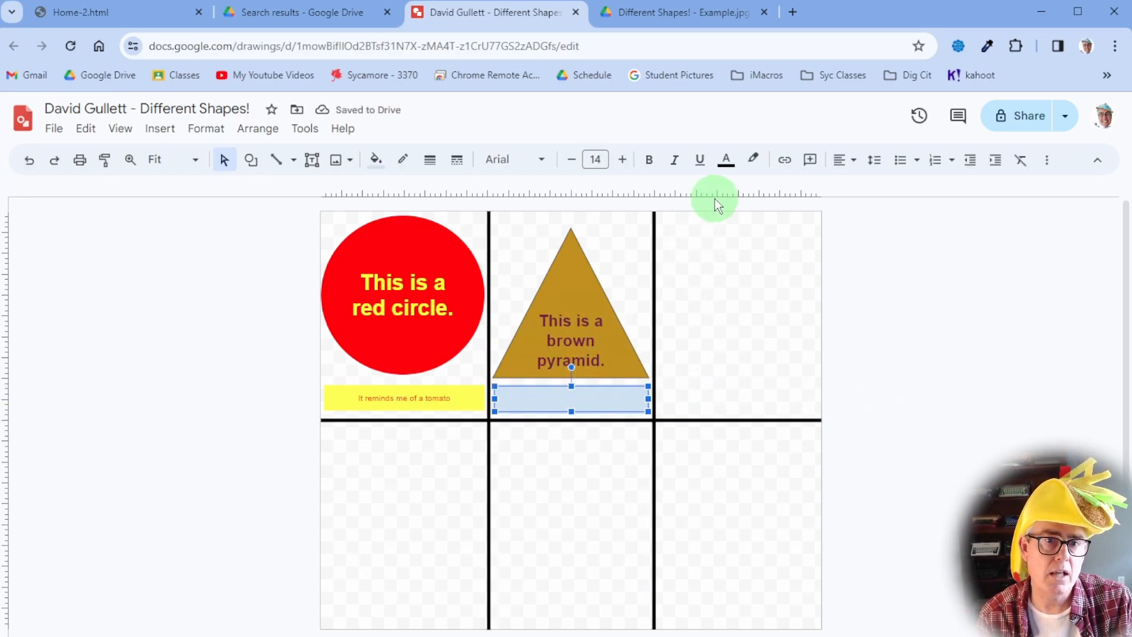
click(375, 160)
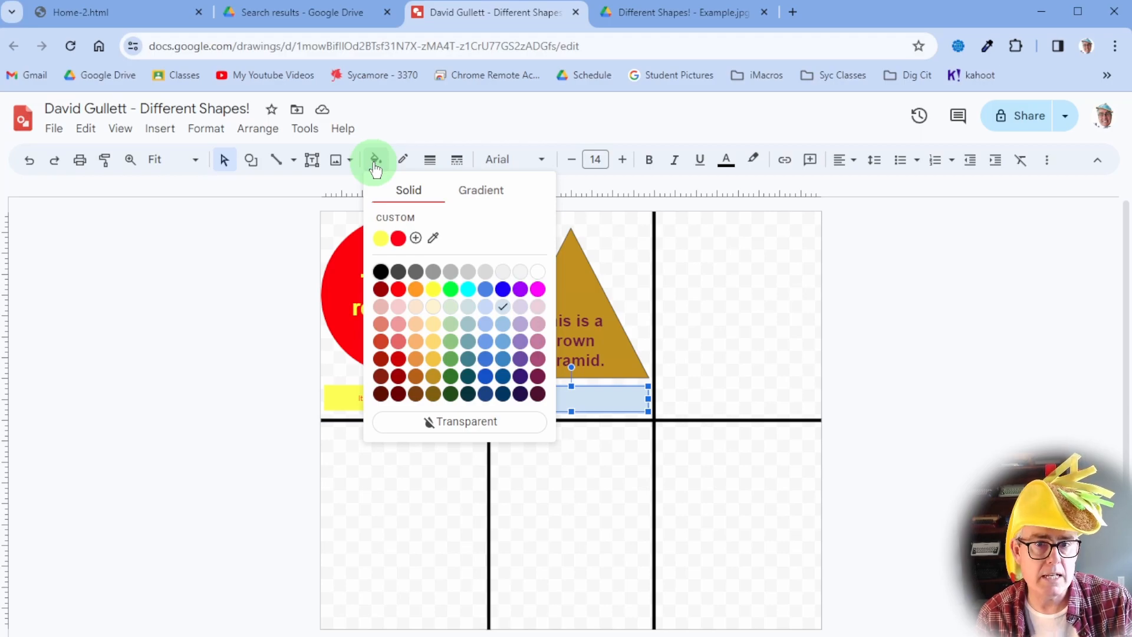
click(433, 237)
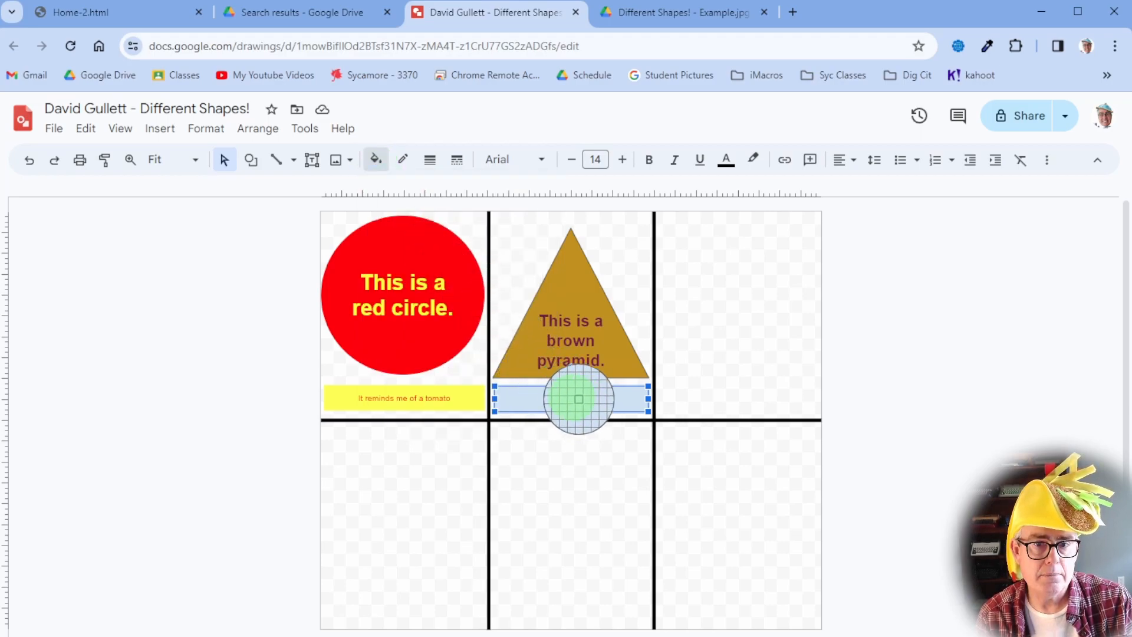